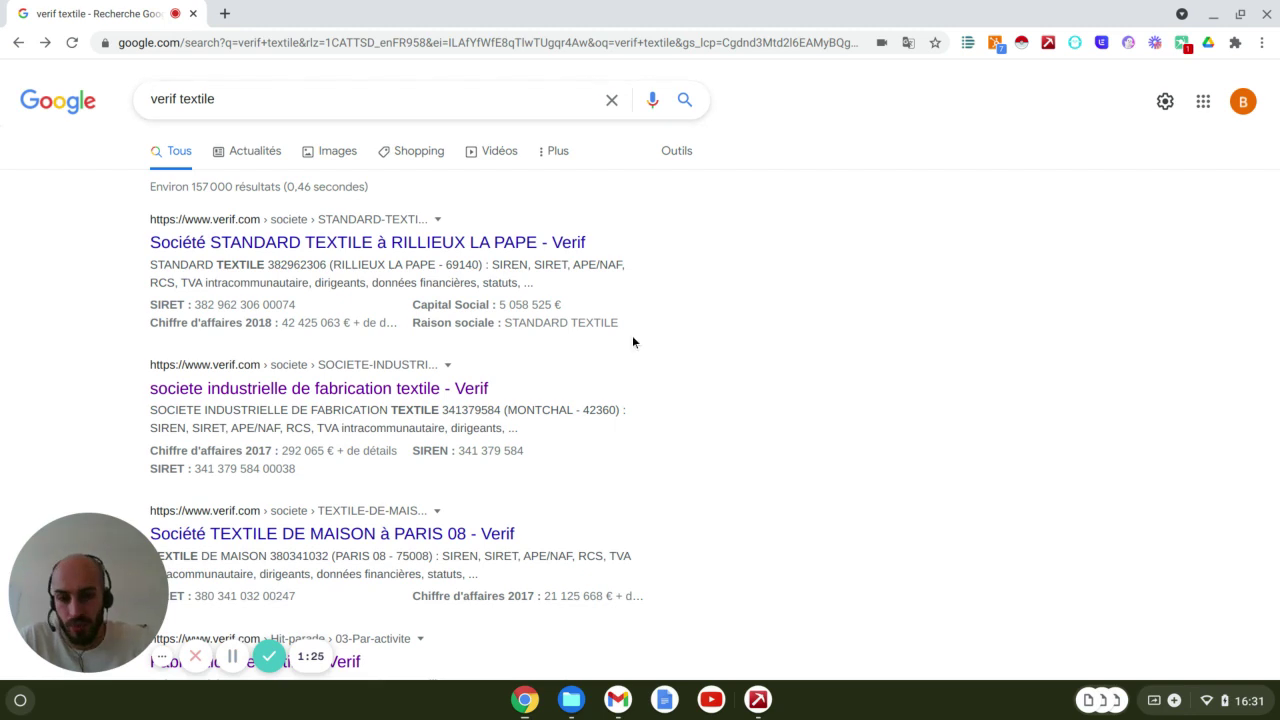
Open the Verif "Fabrication de textiles" ranking from the search results and look through its company table.
{"action": "scroll", "coordinate": [632, 335], "scroll_direction": "down", "scroll_amount": 4}
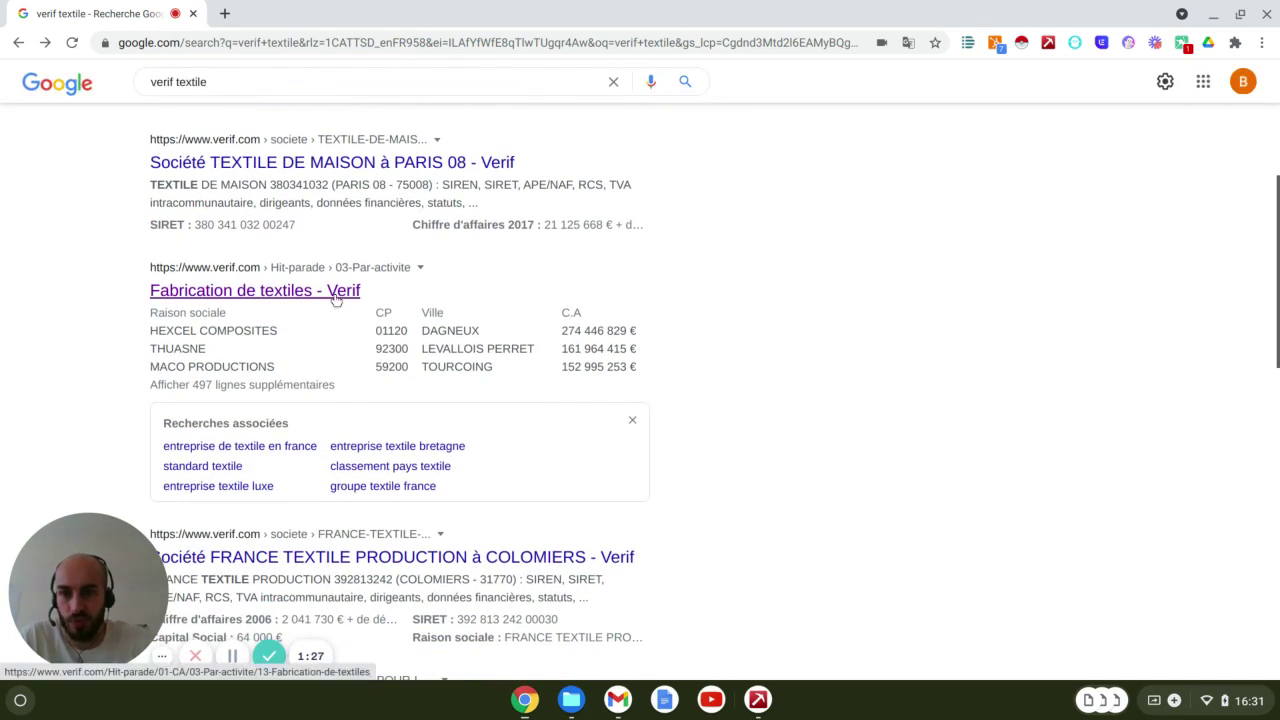
{"action": "left_click", "coordinate": [335, 298]}
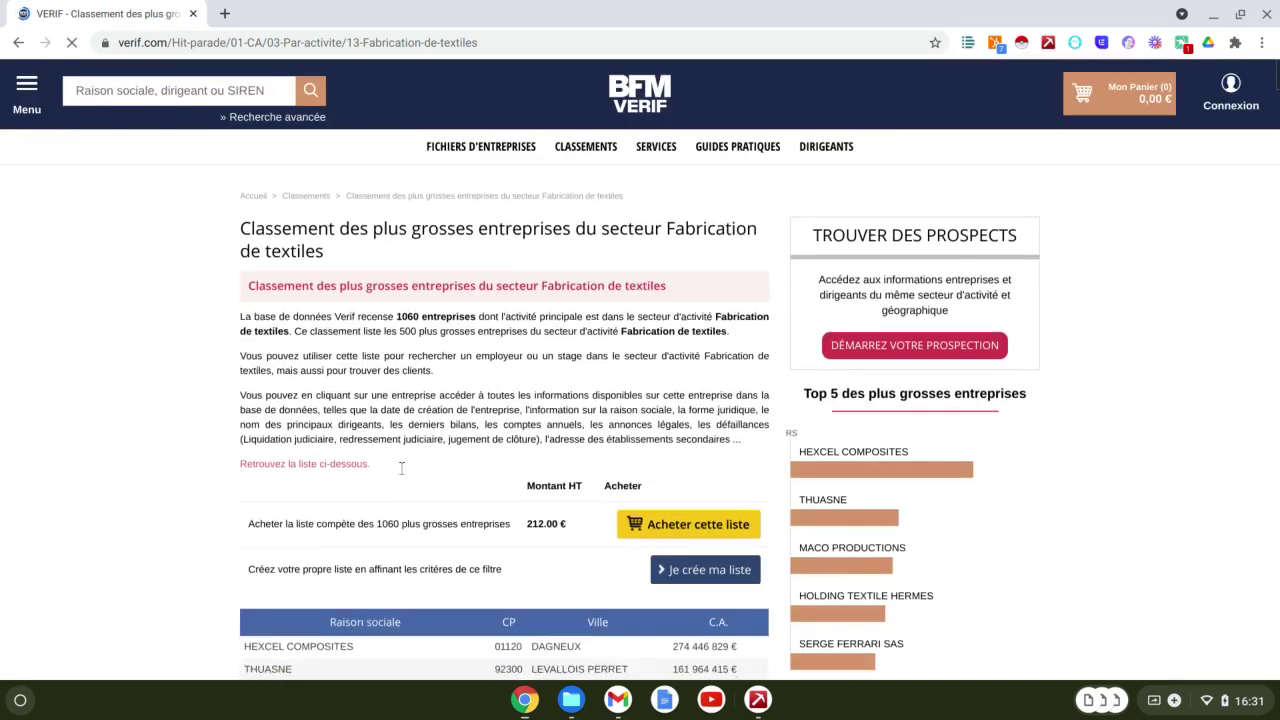
{"action": "scroll", "coordinate": [401, 468], "scroll_direction": "down", "scroll_amount": 5}
{"action": "scroll", "coordinate": [720, 393], "scroll_direction": "down", "scroll_amount": 4}
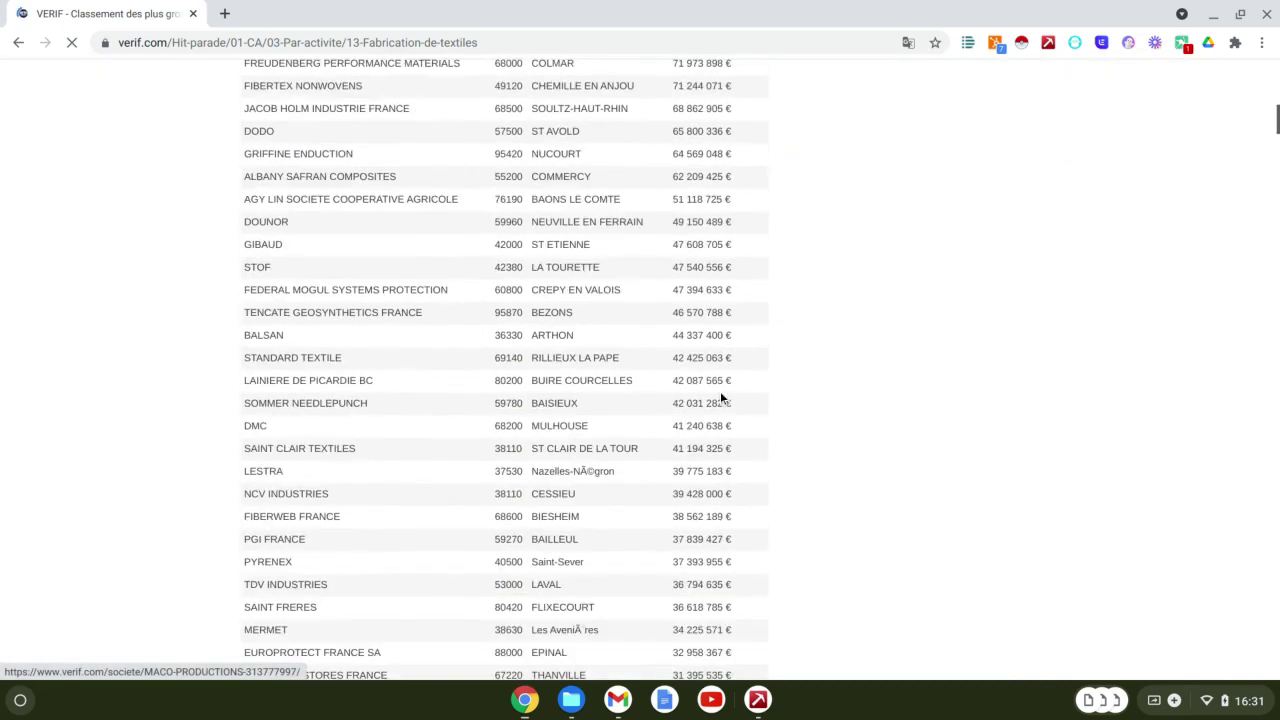
{"action": "scroll", "coordinate": [720, 393], "scroll_direction": "up", "scroll_amount": 7}
{"action": "scroll", "coordinate": [720, 393], "scroll_direction": "down", "scroll_amount": 1}
{"action": "scroll", "coordinate": [290, 389], "scroll_direction": "down", "scroll_amount": 1}
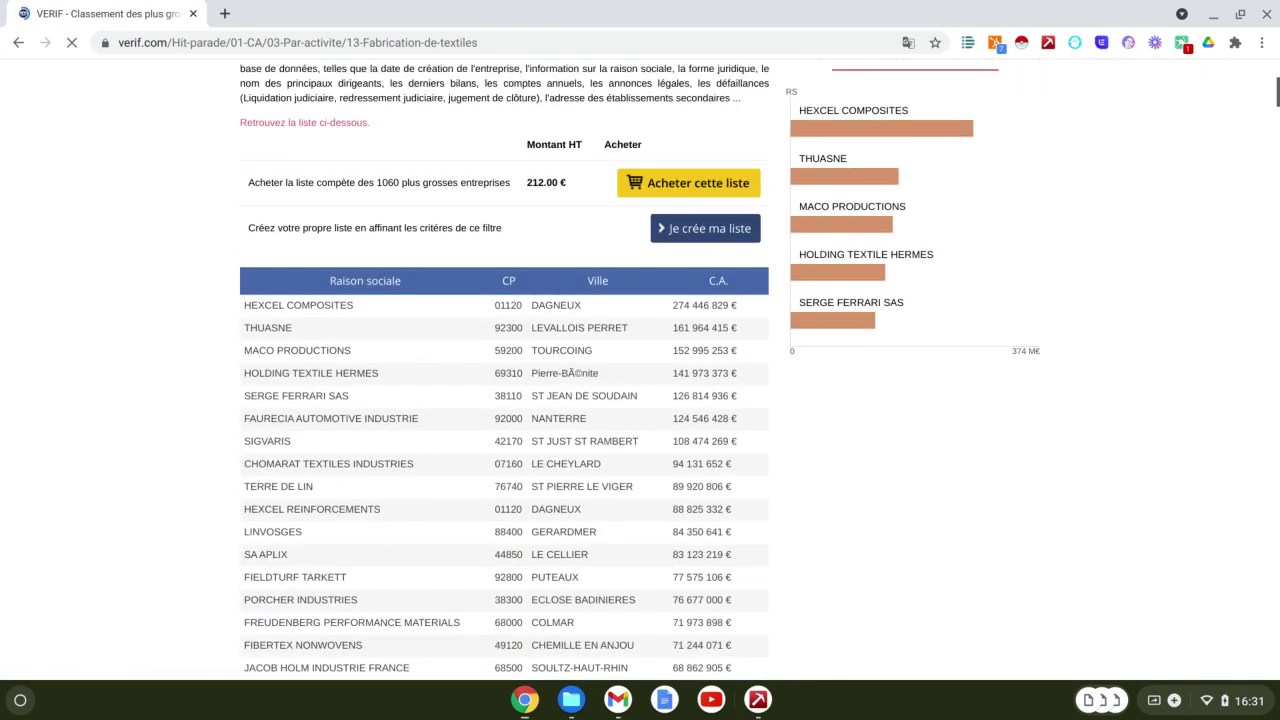
{"action": "scroll", "coordinate": [272, 365], "scroll_direction": "down", "scroll_amount": 1}
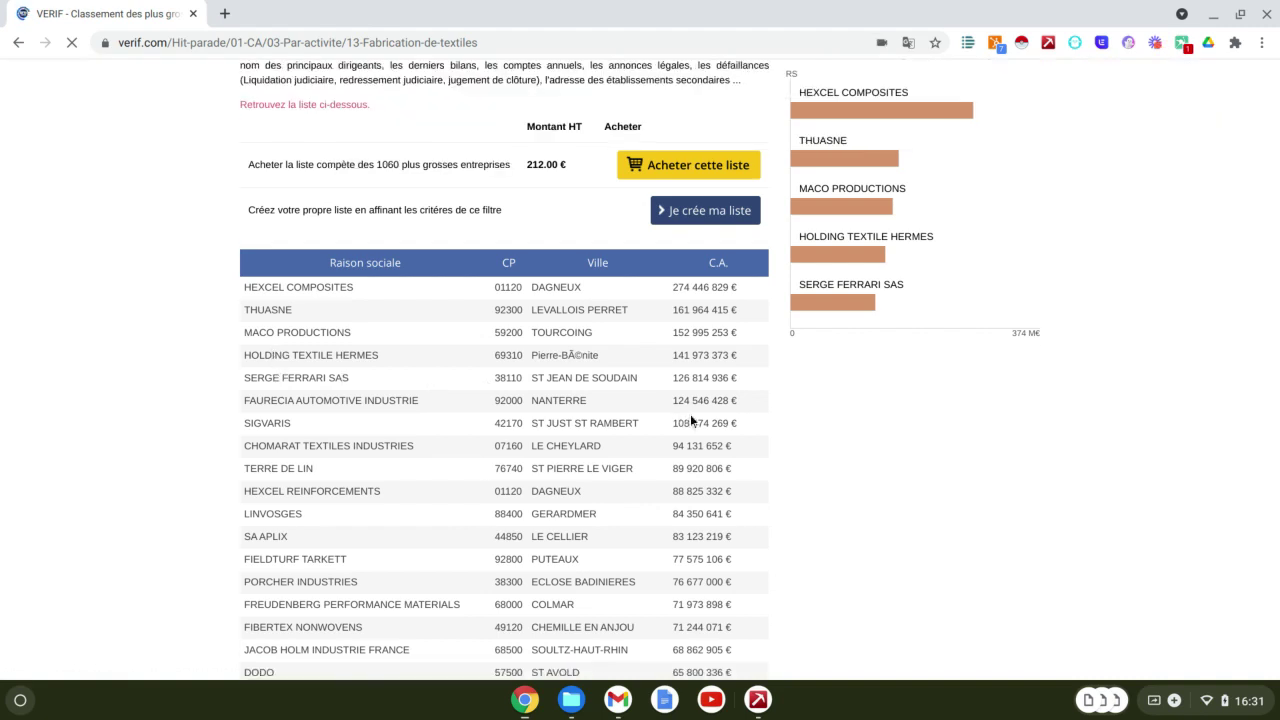
{"action": "scroll", "coordinate": [690, 414], "scroll_direction": "up", "scroll_amount": 2}
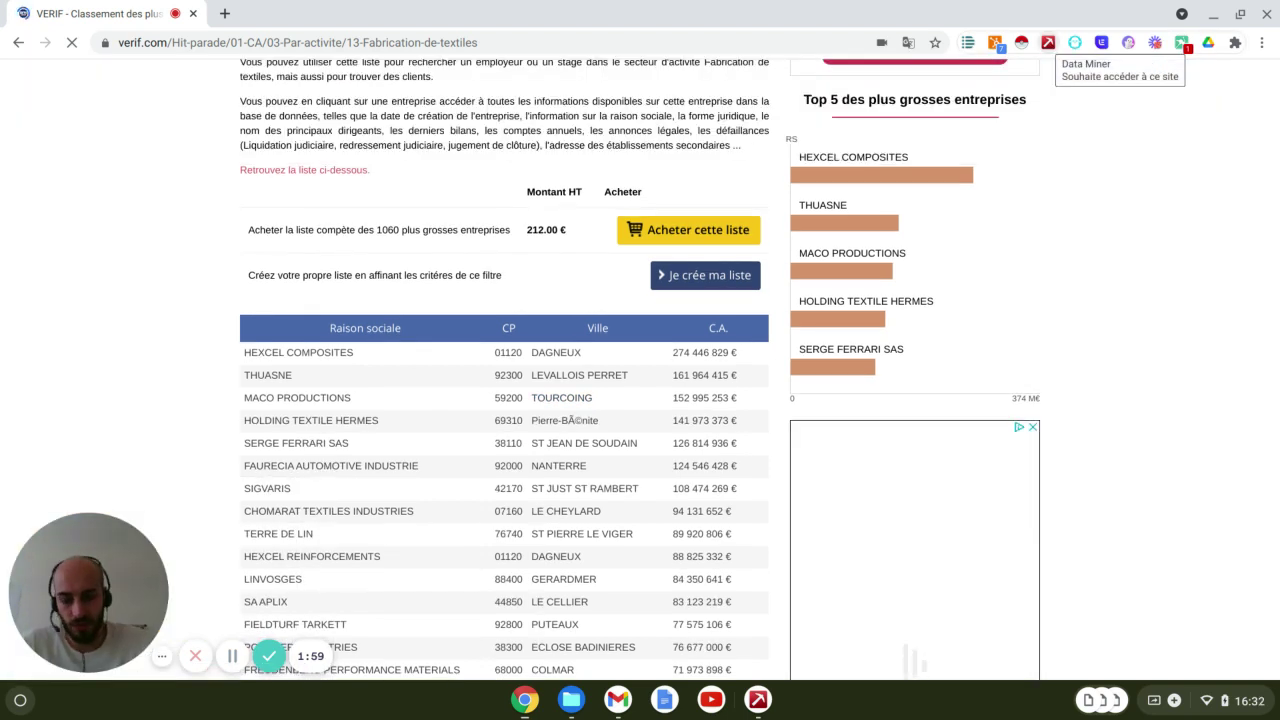
Start a new Data Miner recipe for this page and bring up its page type, List / Search Page with multiple rows.
{"action": "left_click", "coordinate": [1048, 44]}
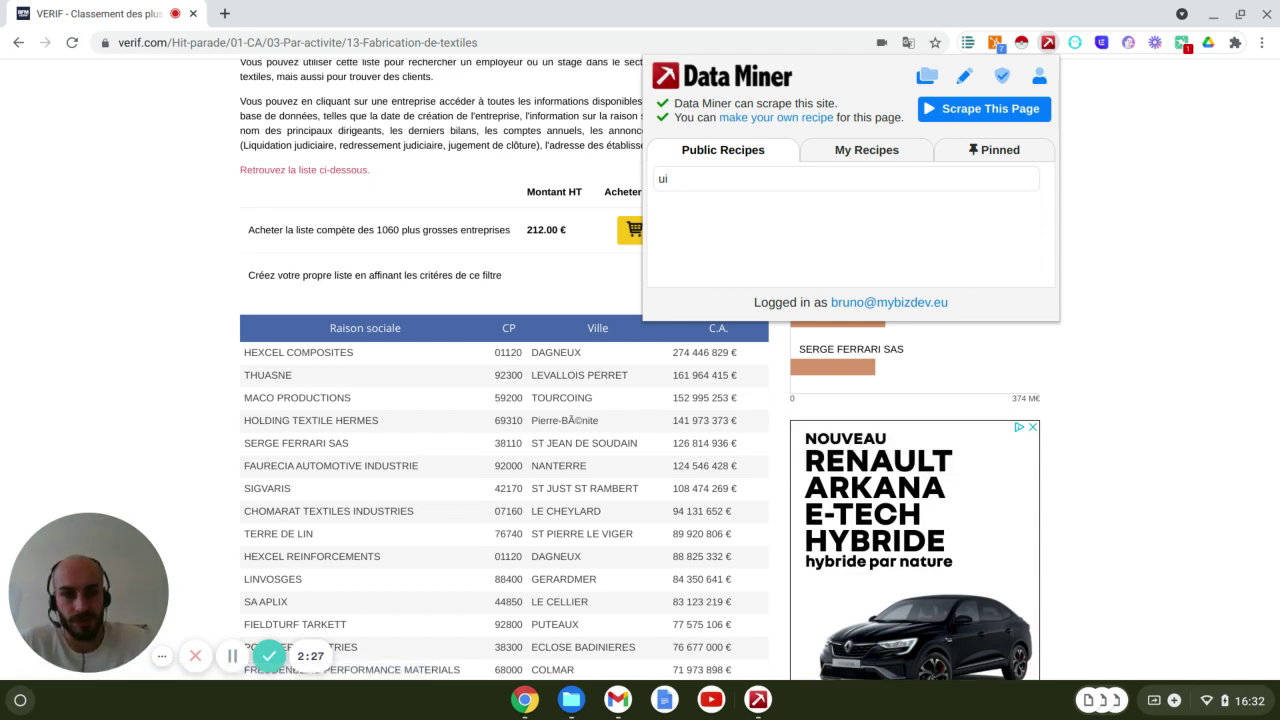
{"action": "left_click", "coordinate": [797, 125]}
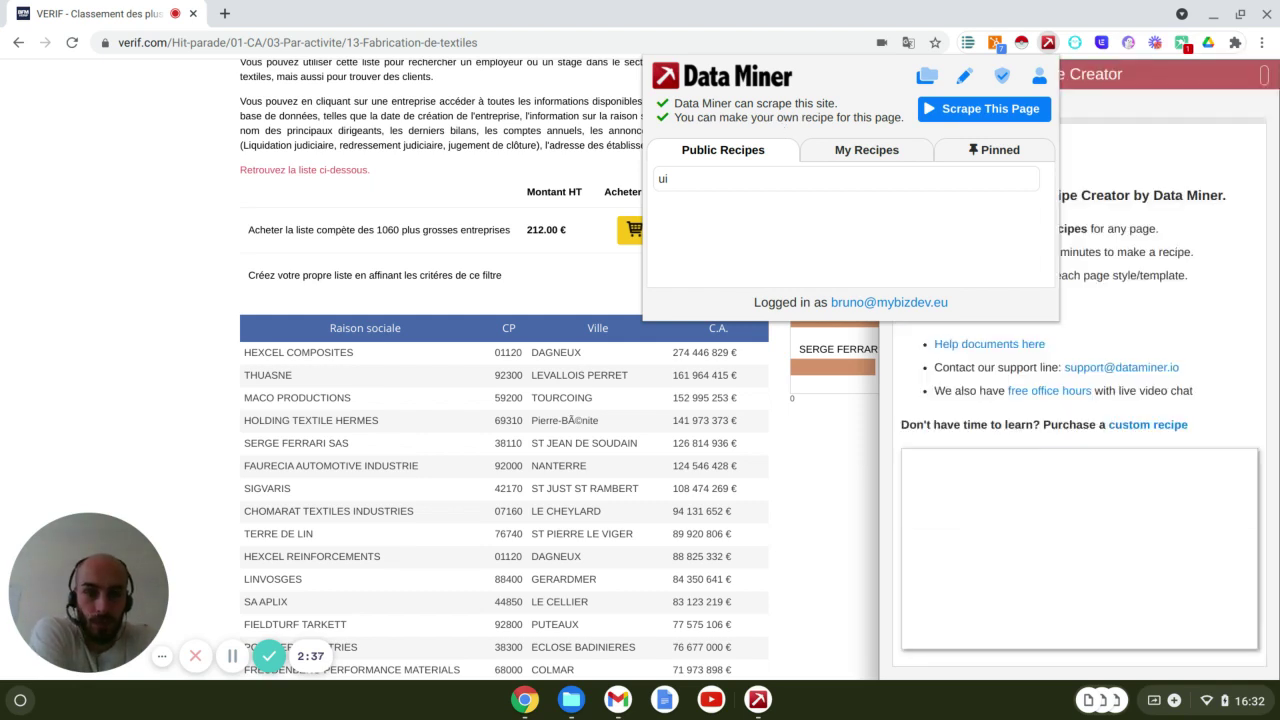
{"action": "left_click", "coordinate": [1071, 529]}
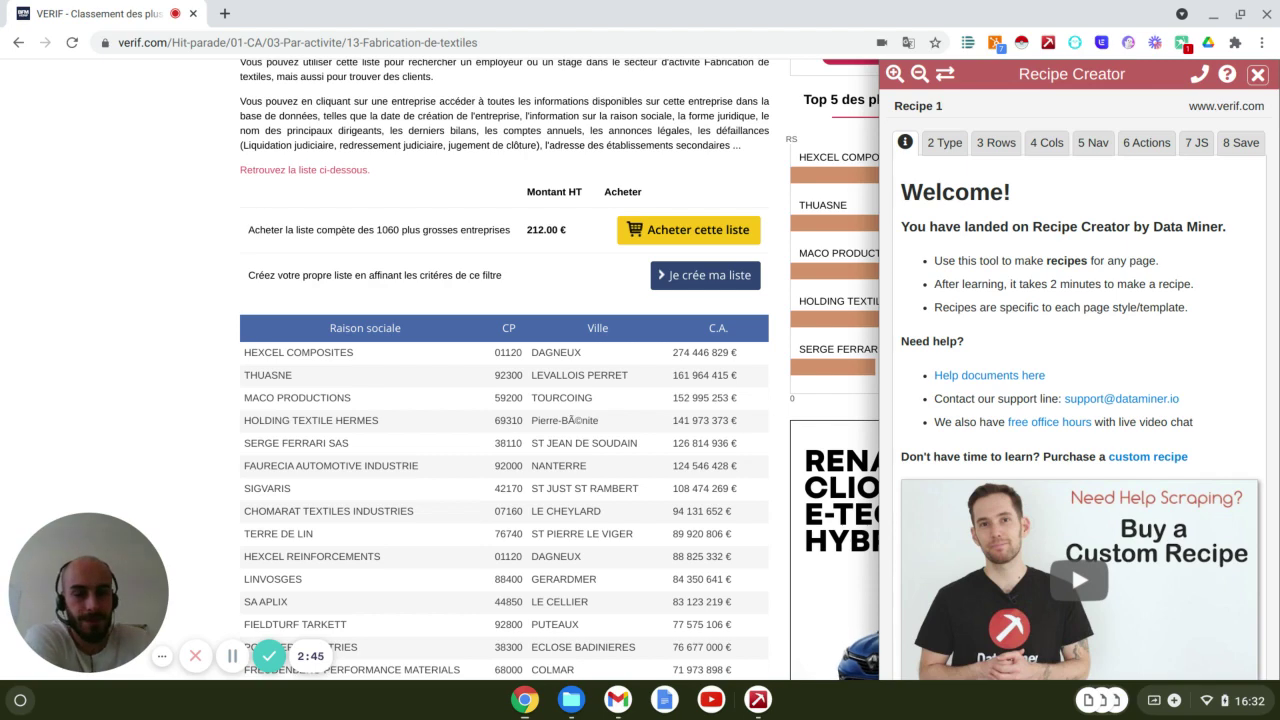
{"action": "left_click", "coordinate": [942, 147]}
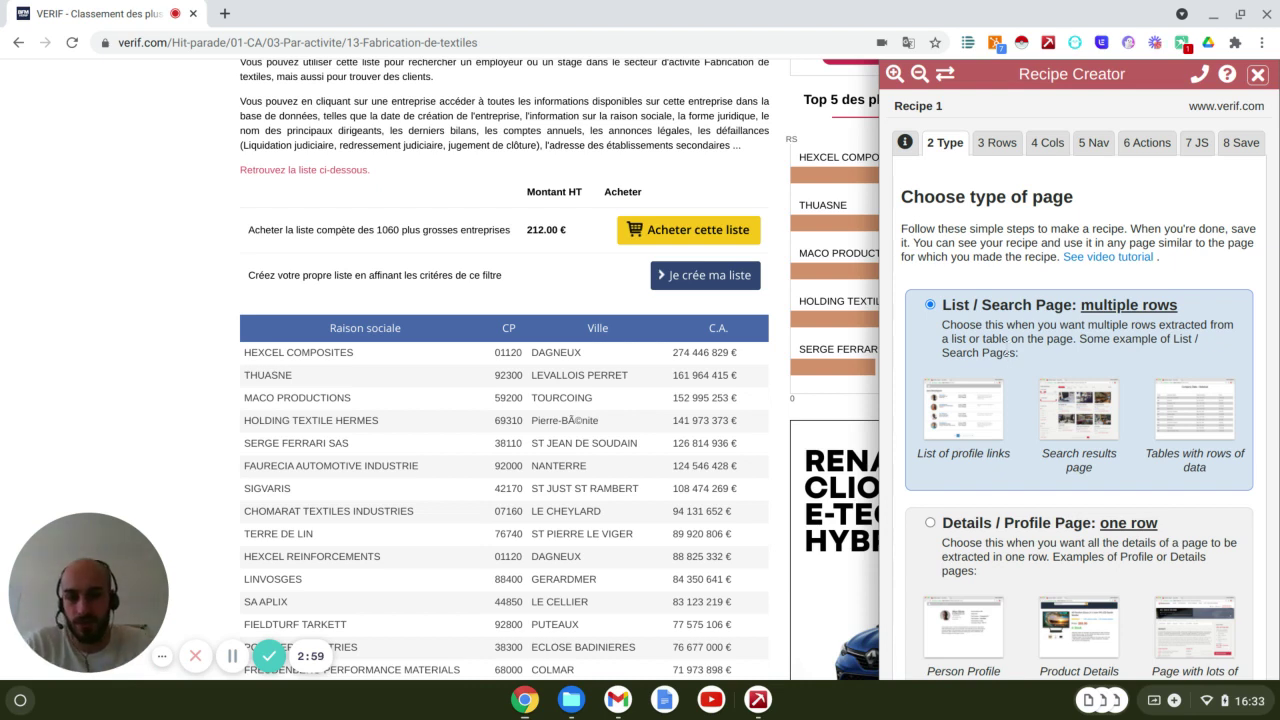
Define the recipe's rows with Easy Row Finder, using HEXCEL COMPOSITES as the first row and THUASNE as the second.
{"action": "left_click", "coordinate": [997, 144]}
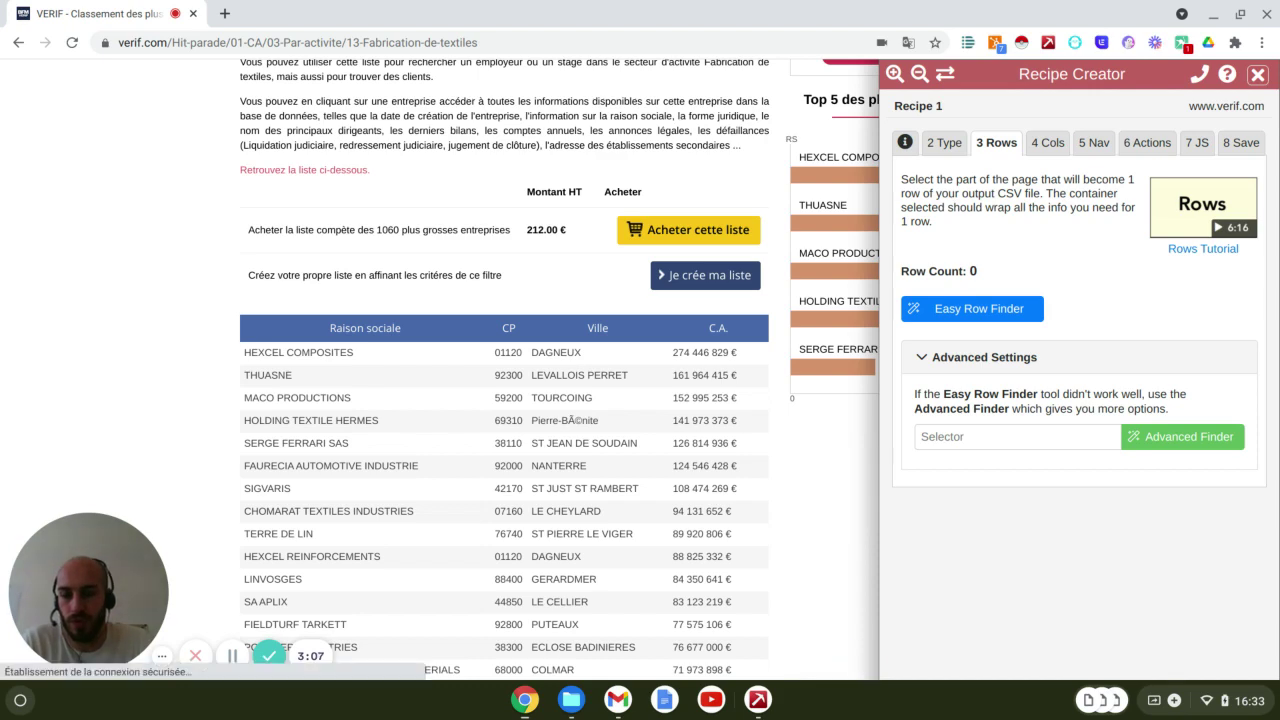
{"action": "left_click", "coordinate": [977, 309]}
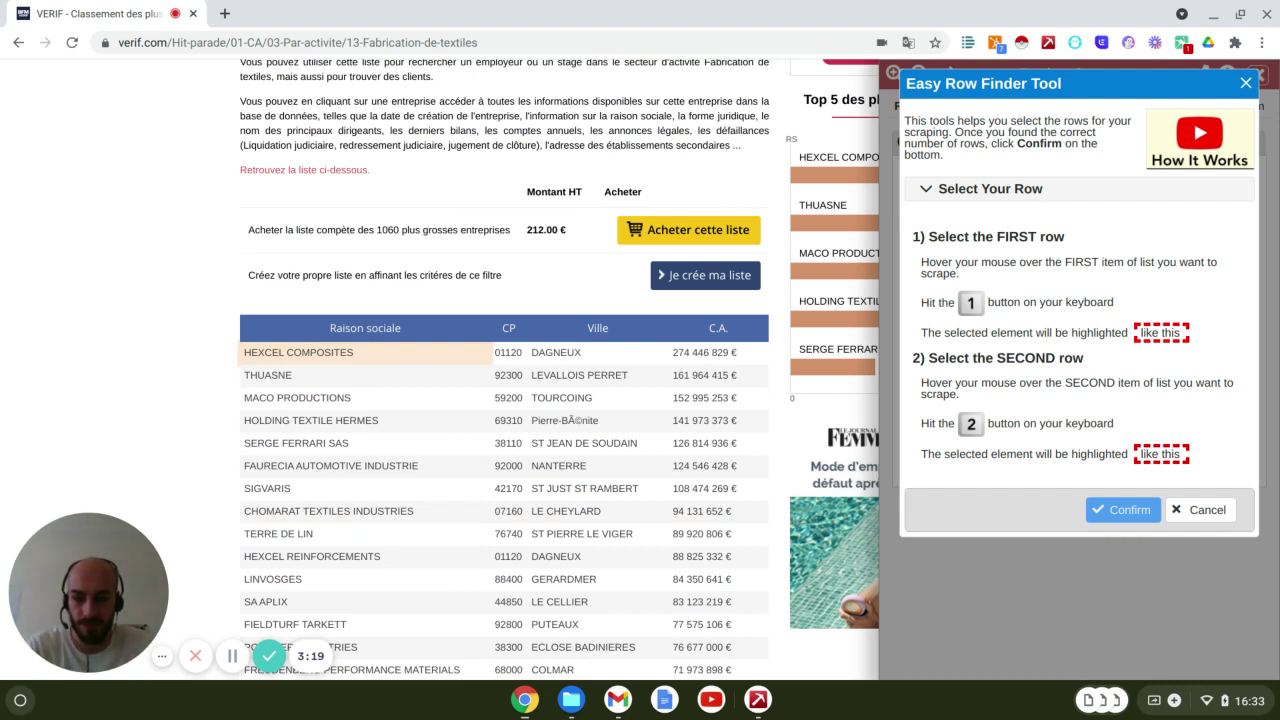
{"action": "key", "text": "1"}
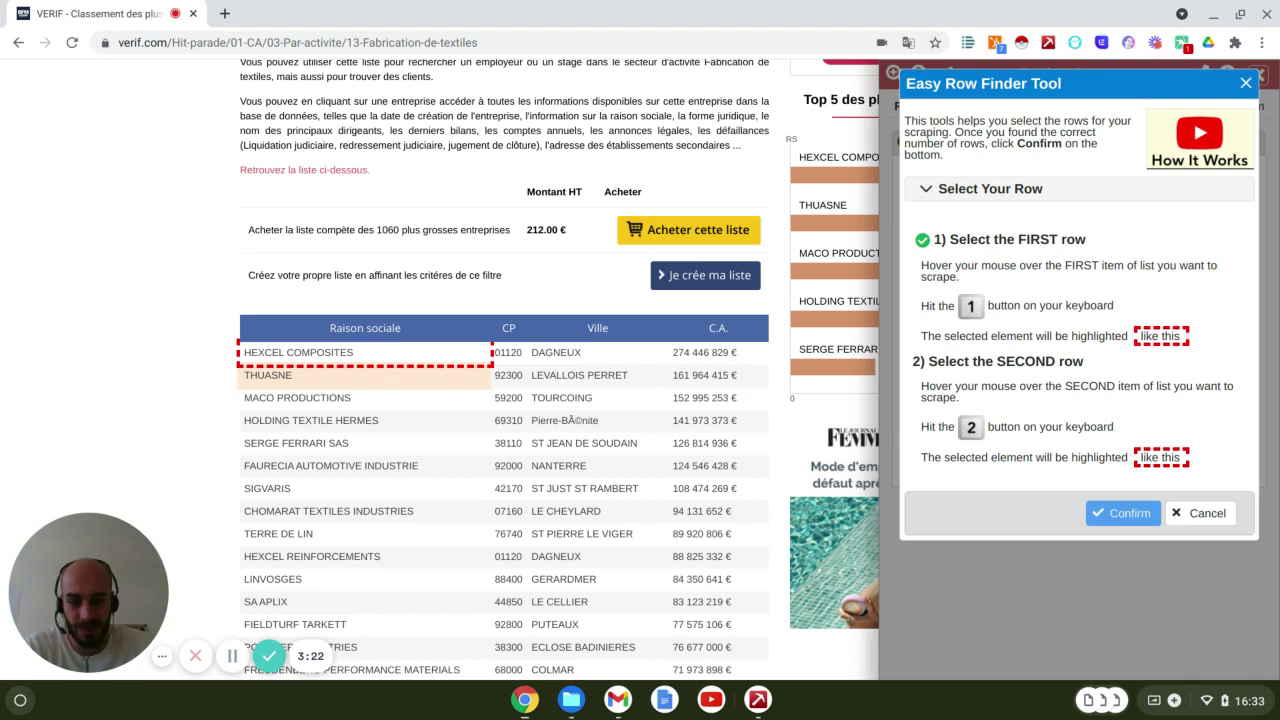
{"action": "key", "text": "2"}
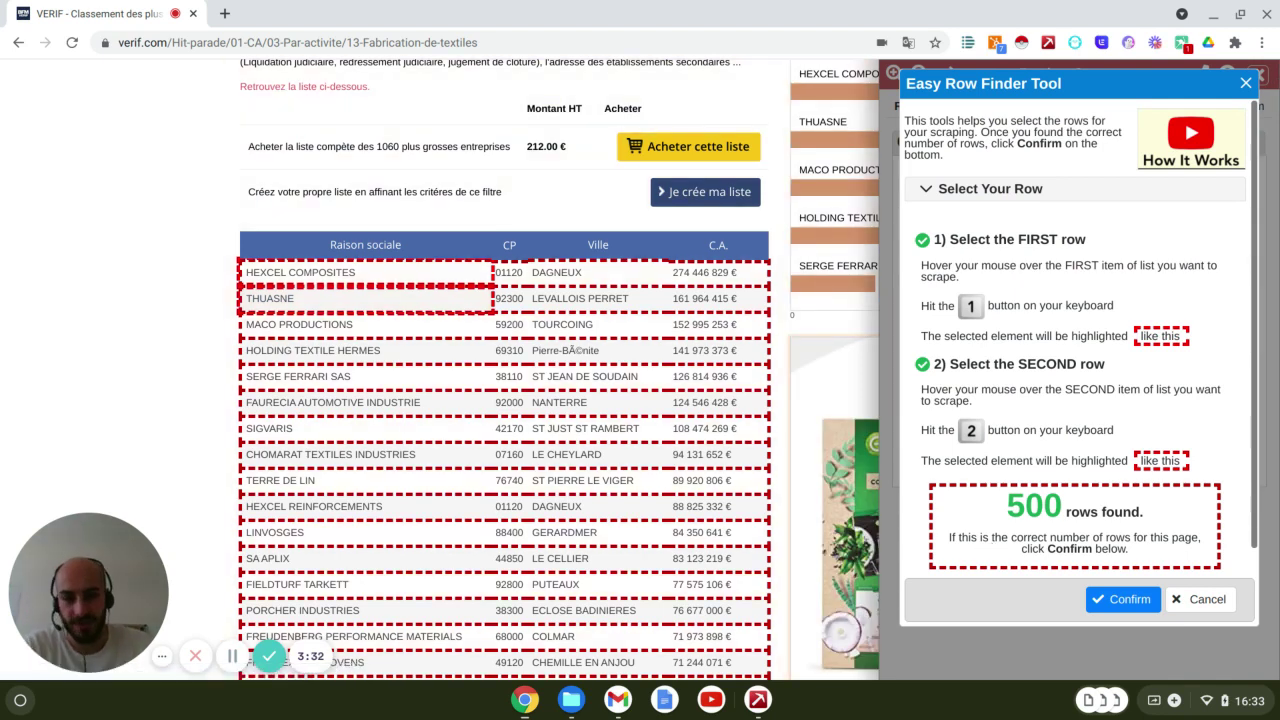
{"action": "left_click", "coordinate": [1122, 599]}
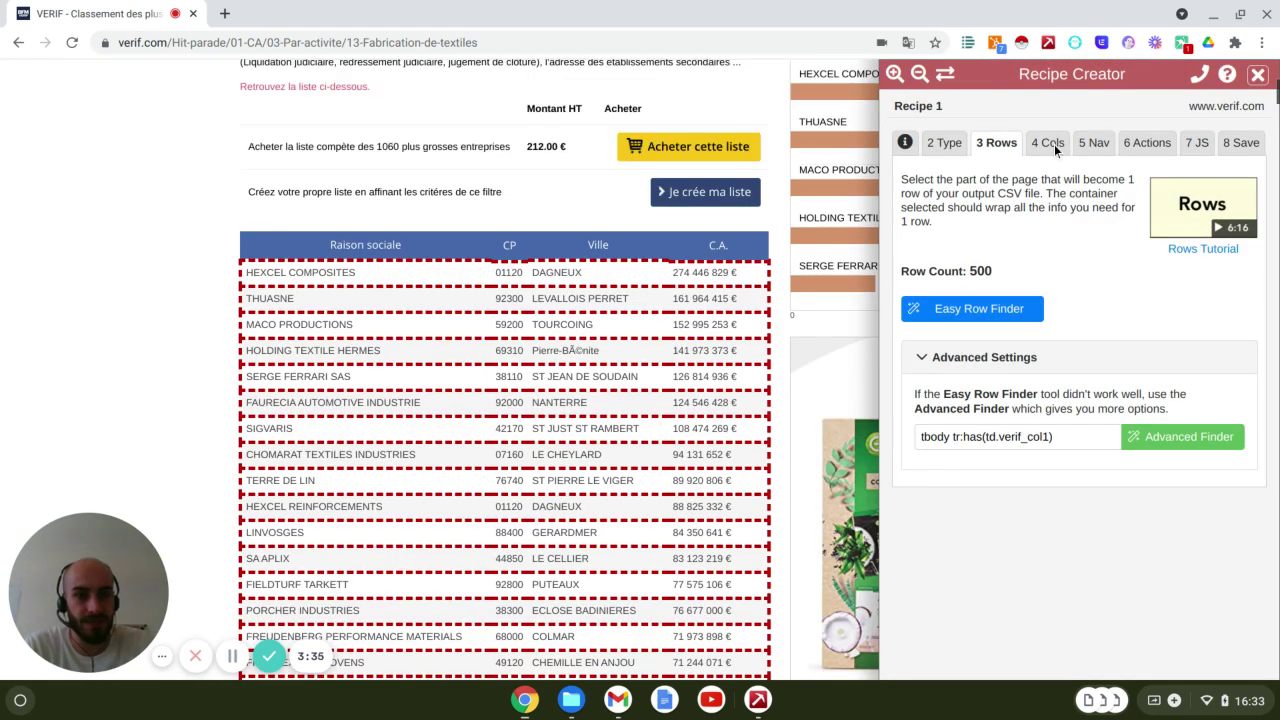
Add a first column that extracts the company name as Text, using the HEXCEL COMPOSITES link as the sample element.
{"action": "left_click", "coordinate": [1050, 143]}
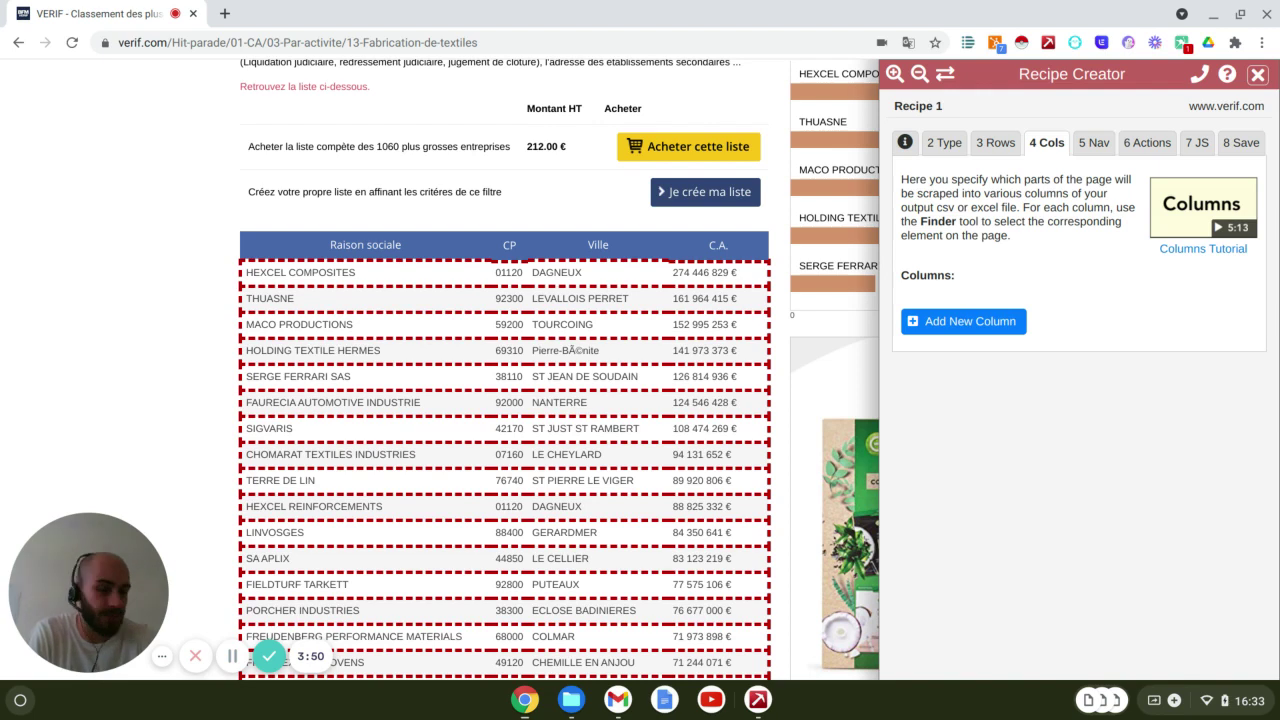
{"action": "left_click", "coordinate": [960, 324]}
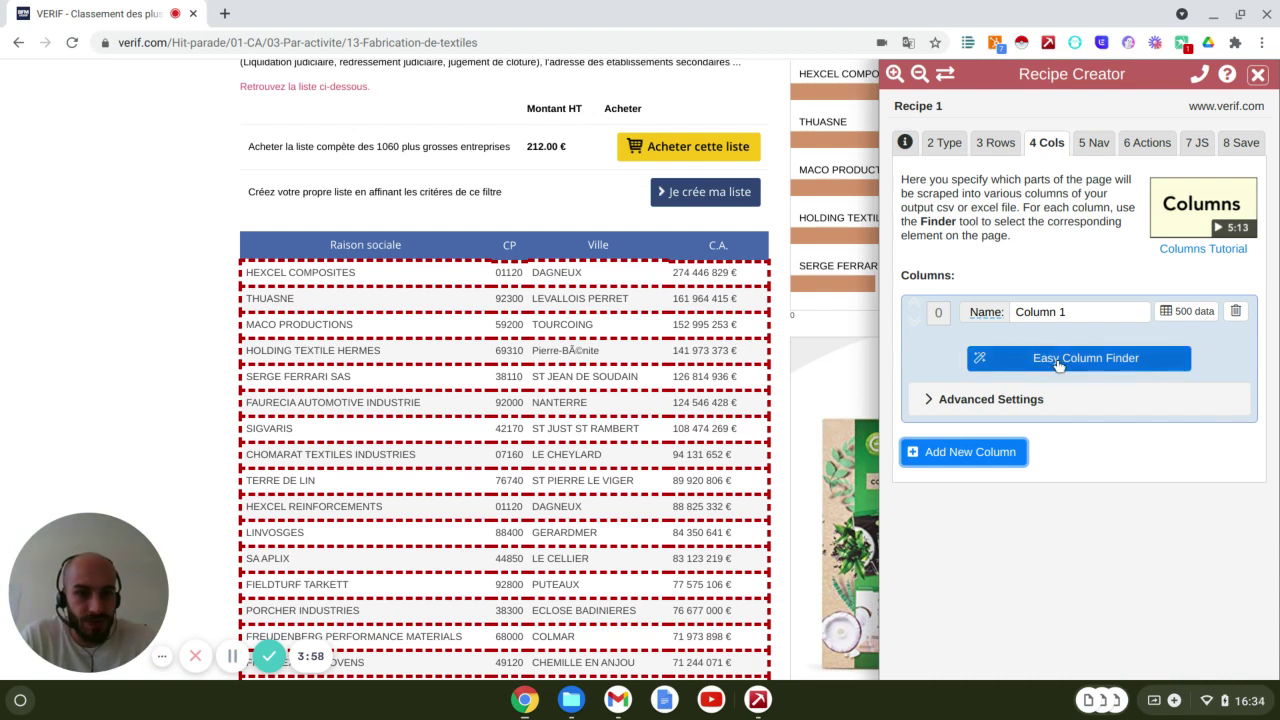
{"action": "left_click", "coordinate": [1058, 363]}
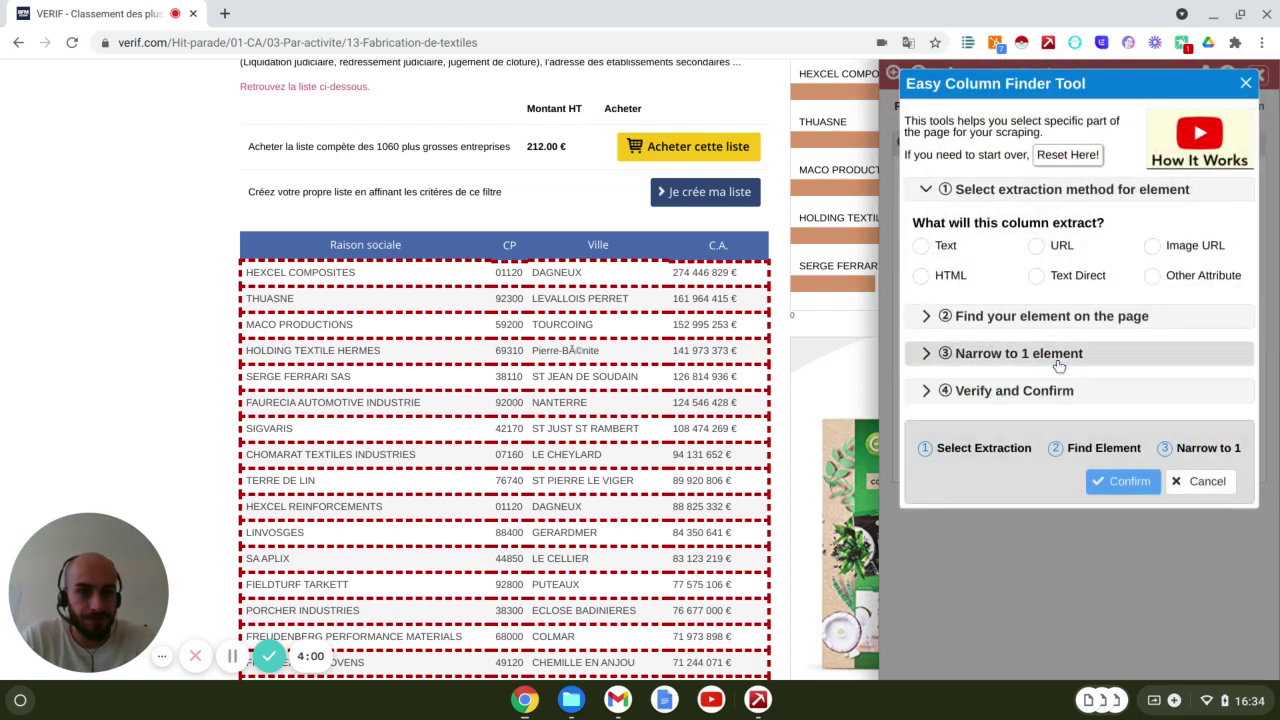
{"action": "left_click", "coordinate": [921, 247]}
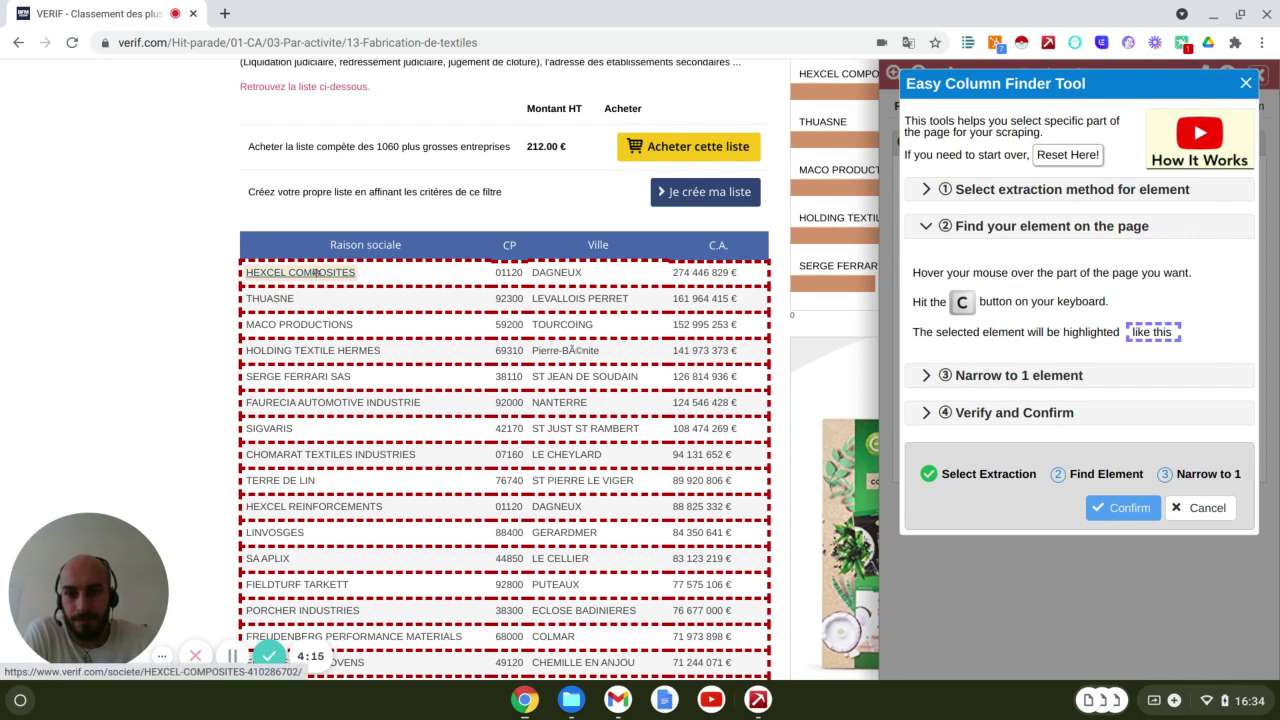
{"action": "key", "text": "c"}
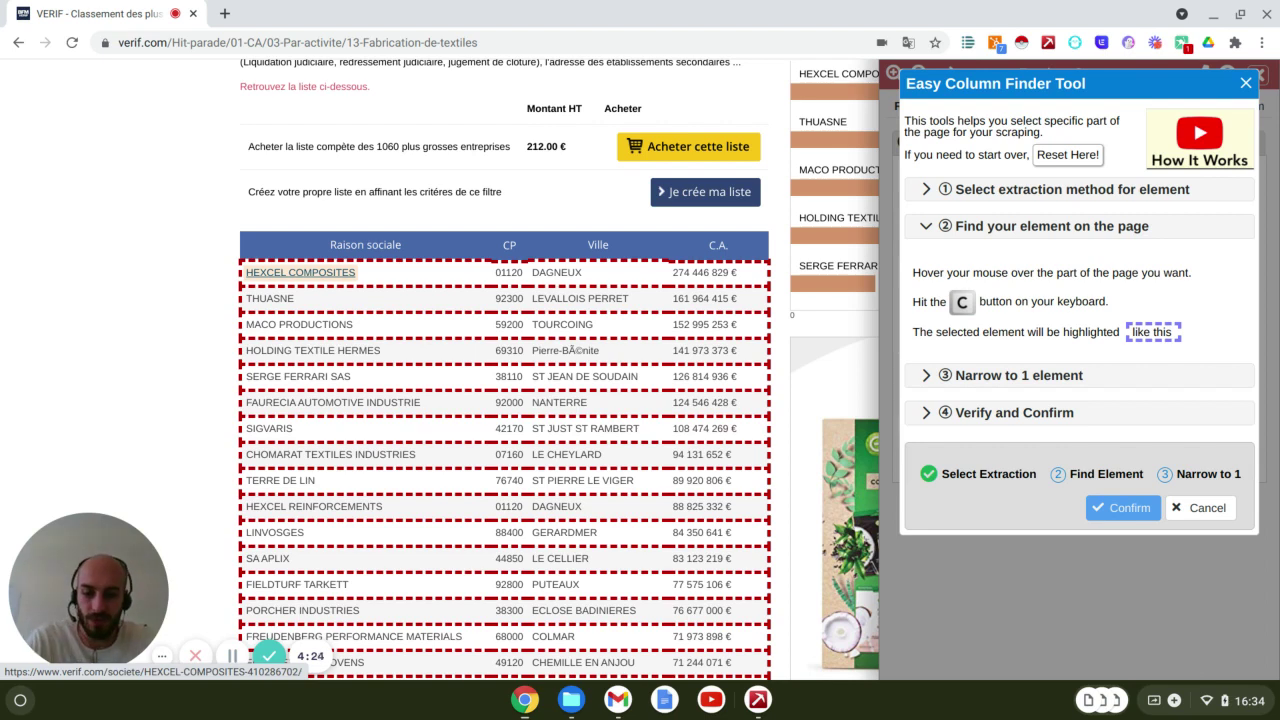
{"action": "key", "text": "c"}
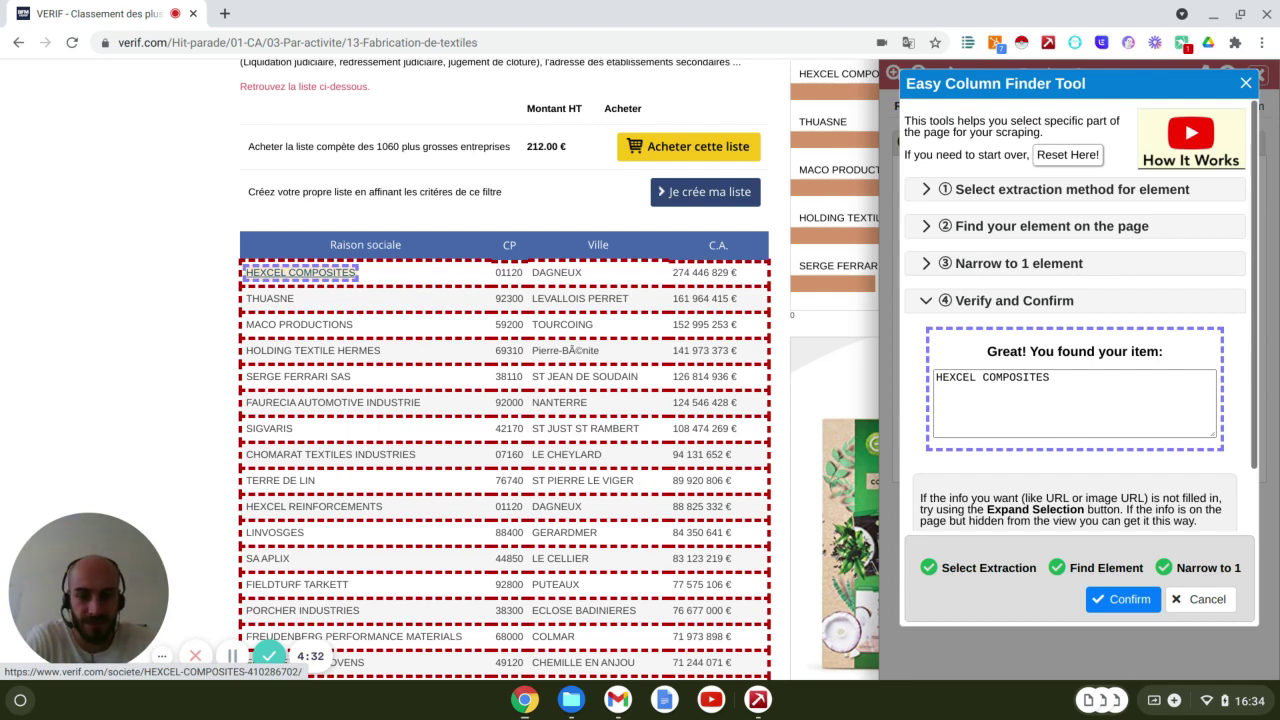
{"action": "left_click", "coordinate": [1128, 601]}
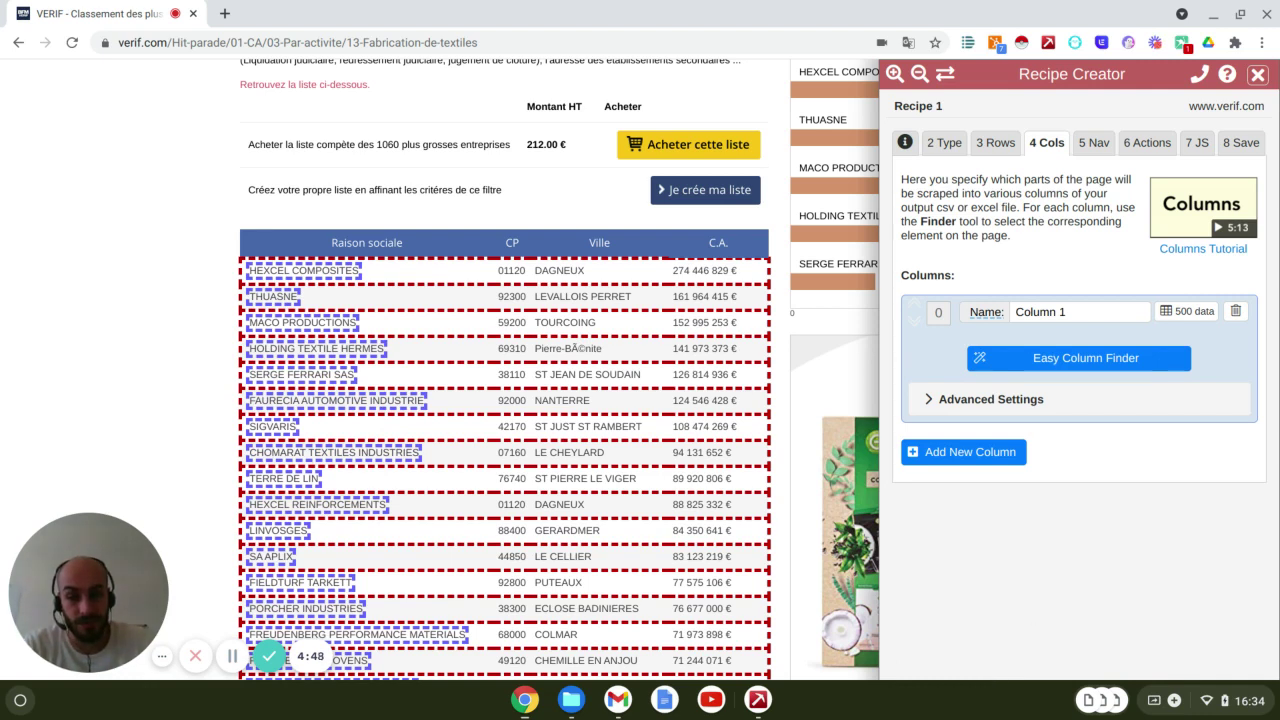
Add a second column that extracts the C.A. figure as Text, using the HEXCEL COMPOSITES row as the sample.
{"action": "left_click", "coordinate": [995, 458]}
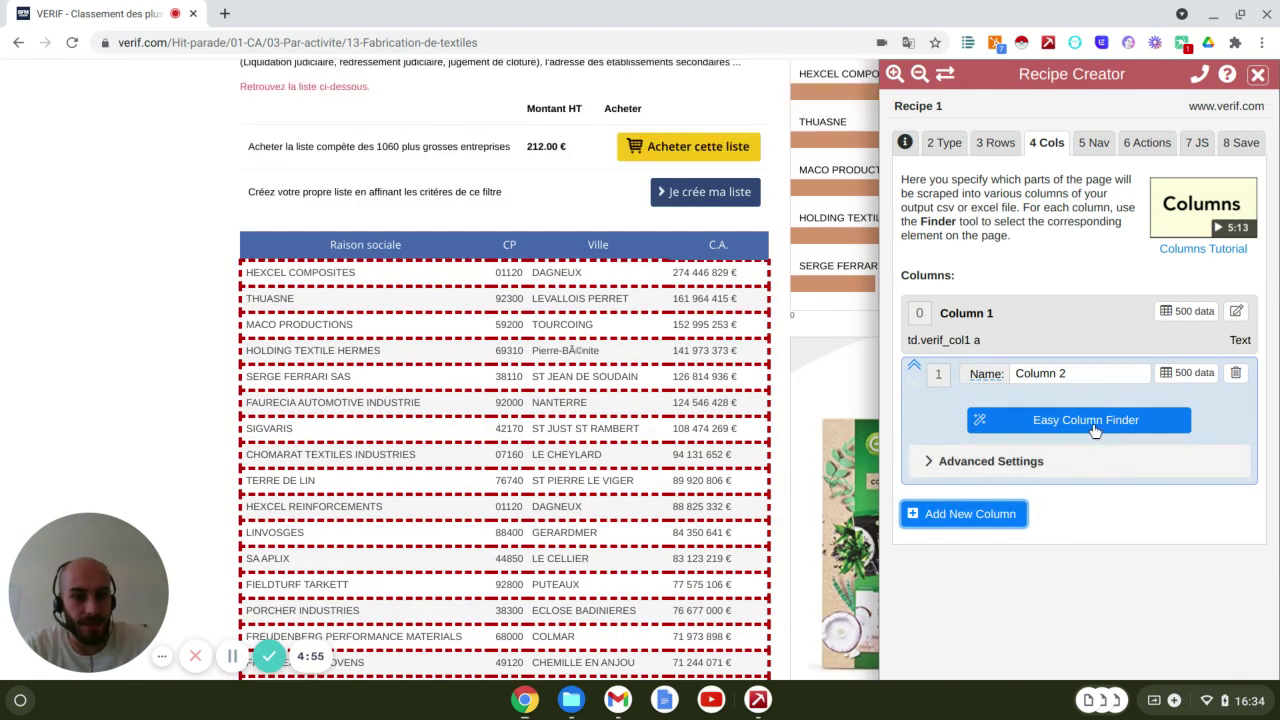
{"action": "left_click", "coordinate": [1094, 420]}
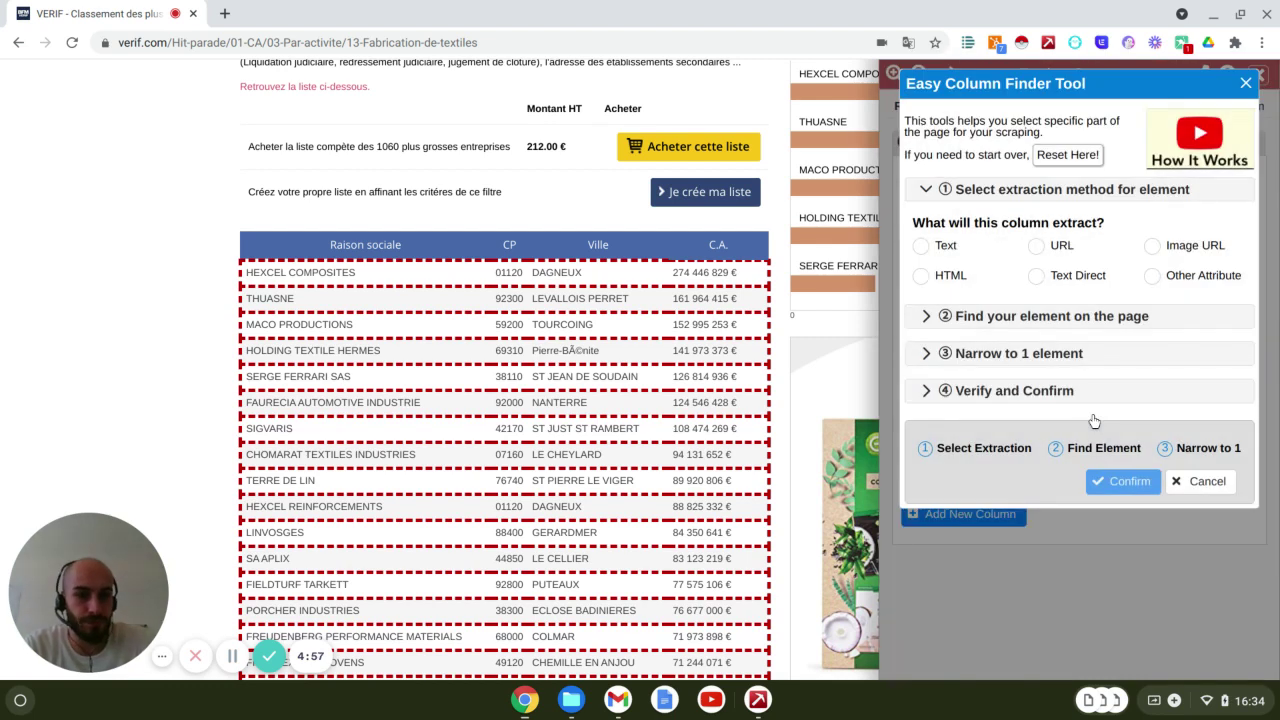
{"action": "left_click", "coordinate": [921, 246]}
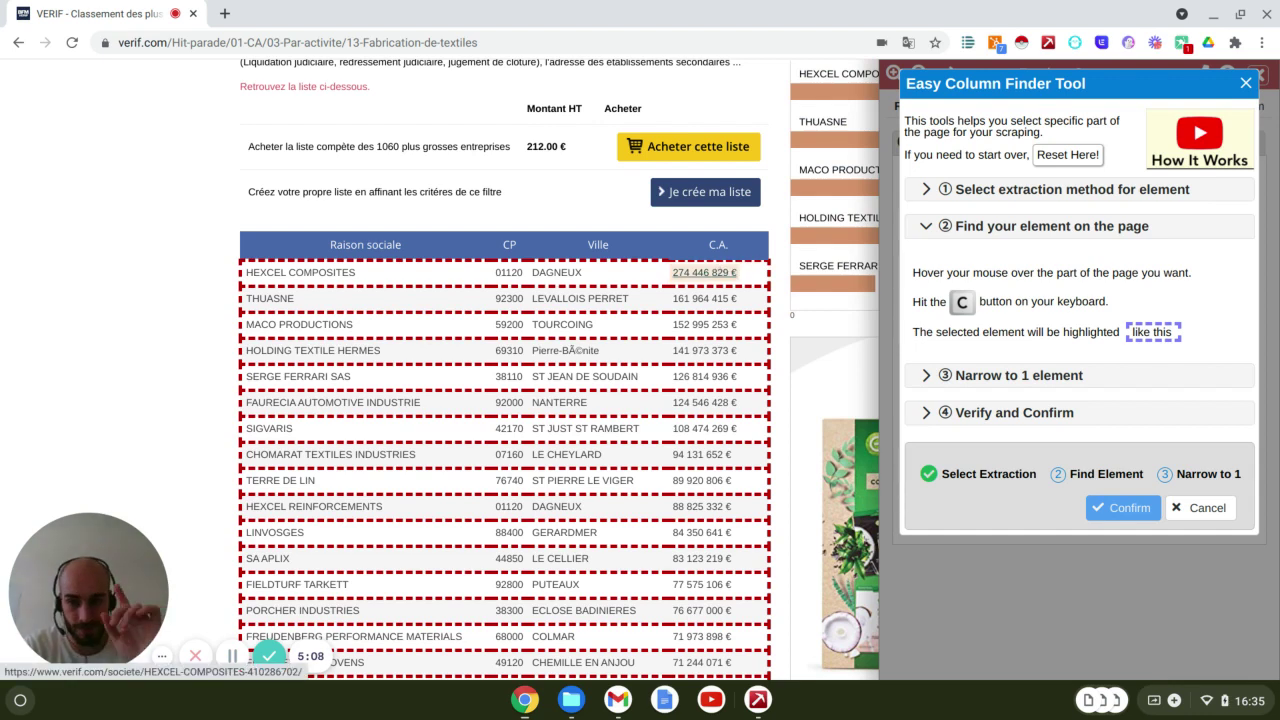
{"action": "key", "text": "c"}
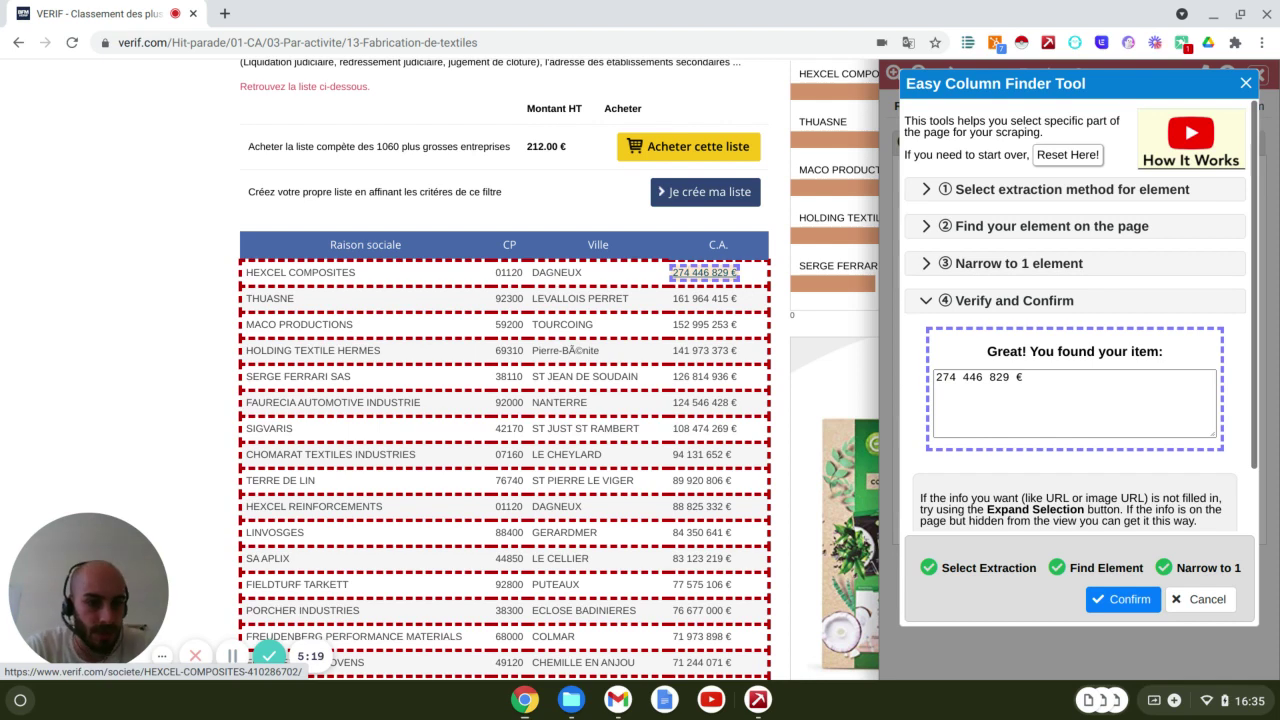
{"action": "left_click", "coordinate": [1125, 600]}
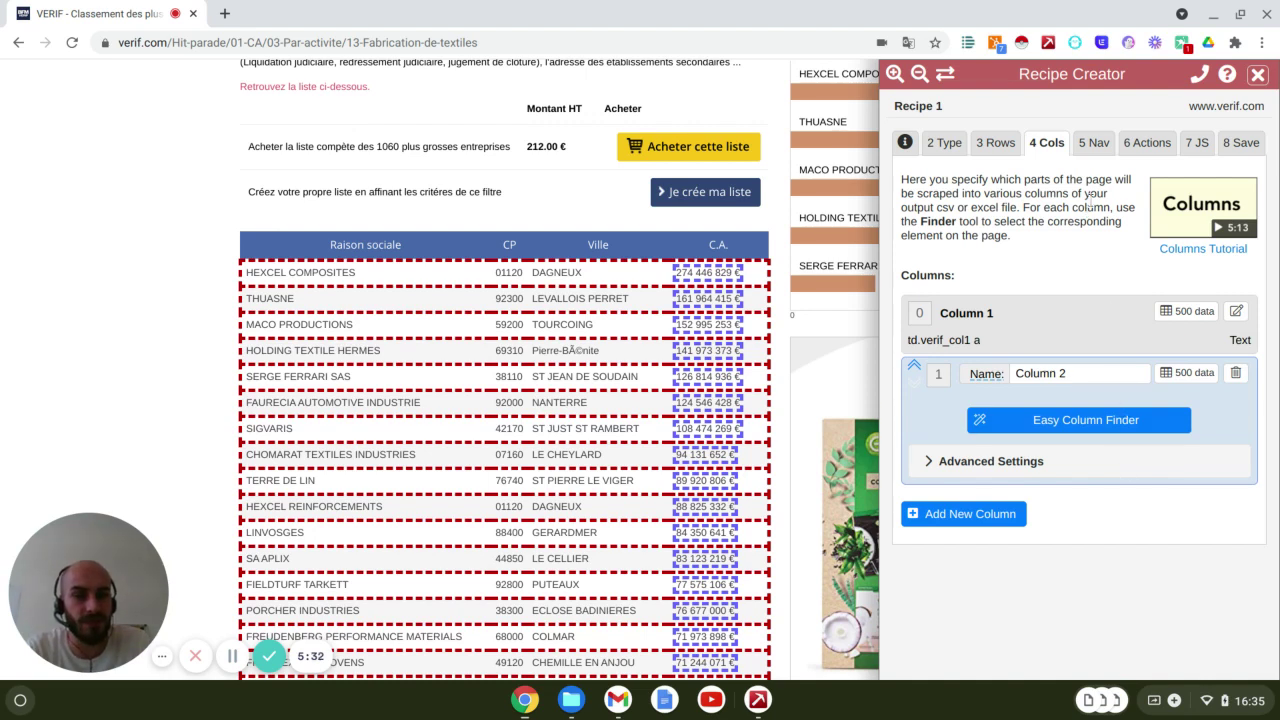
Pass over the optional navigation, actions and JavaScript settings and name the recipe "test 4".
{"action": "left_click", "coordinate": [1096, 144]}
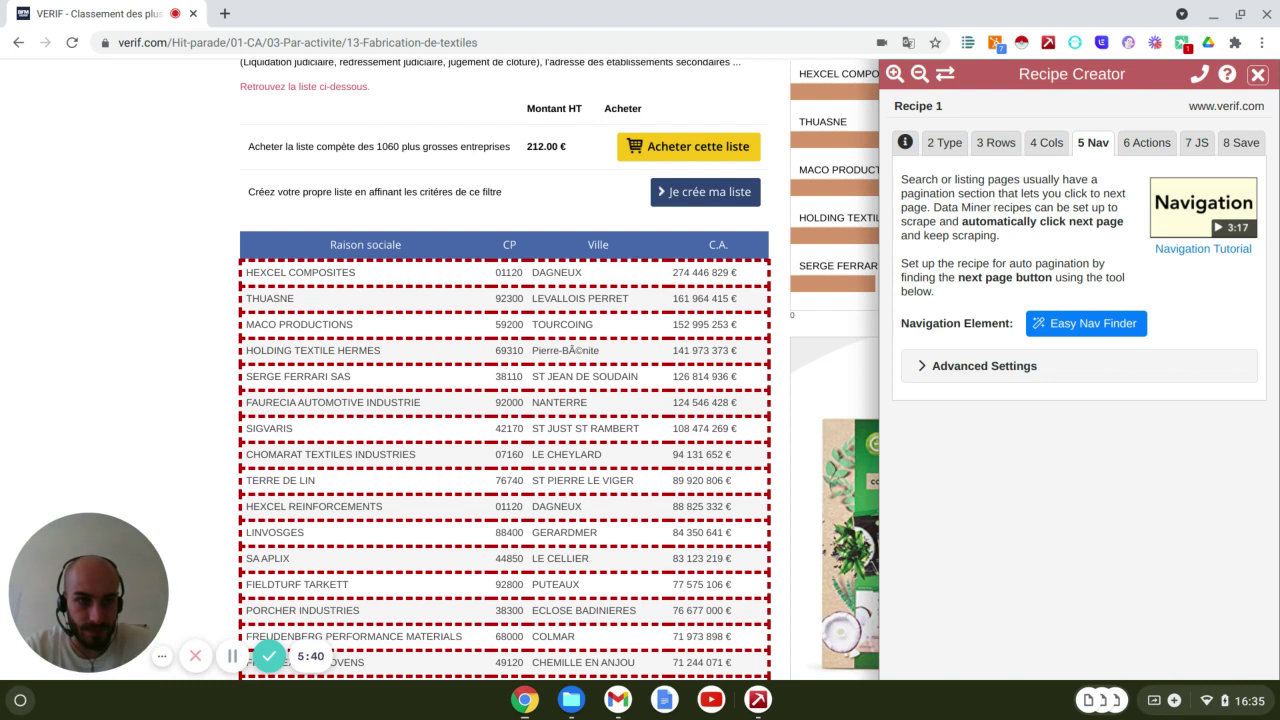
{"action": "left_click", "coordinate": [1157, 148]}
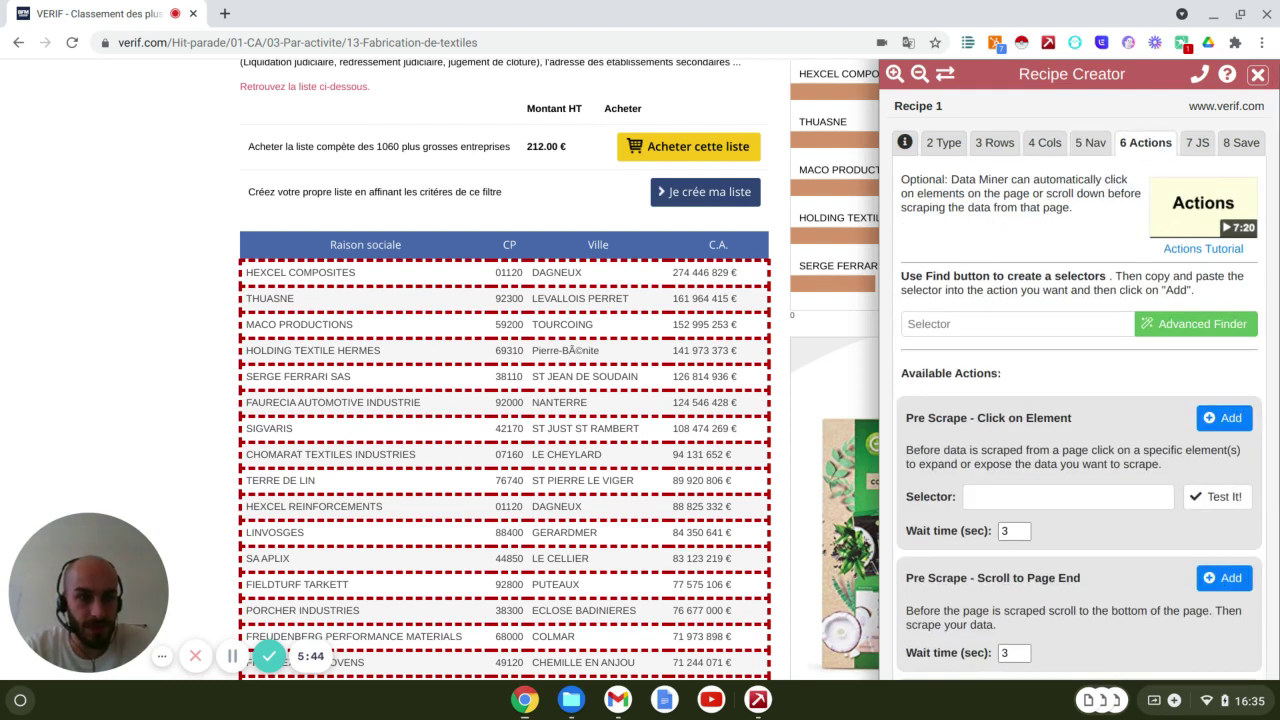
{"action": "left_click", "coordinate": [1200, 143]}
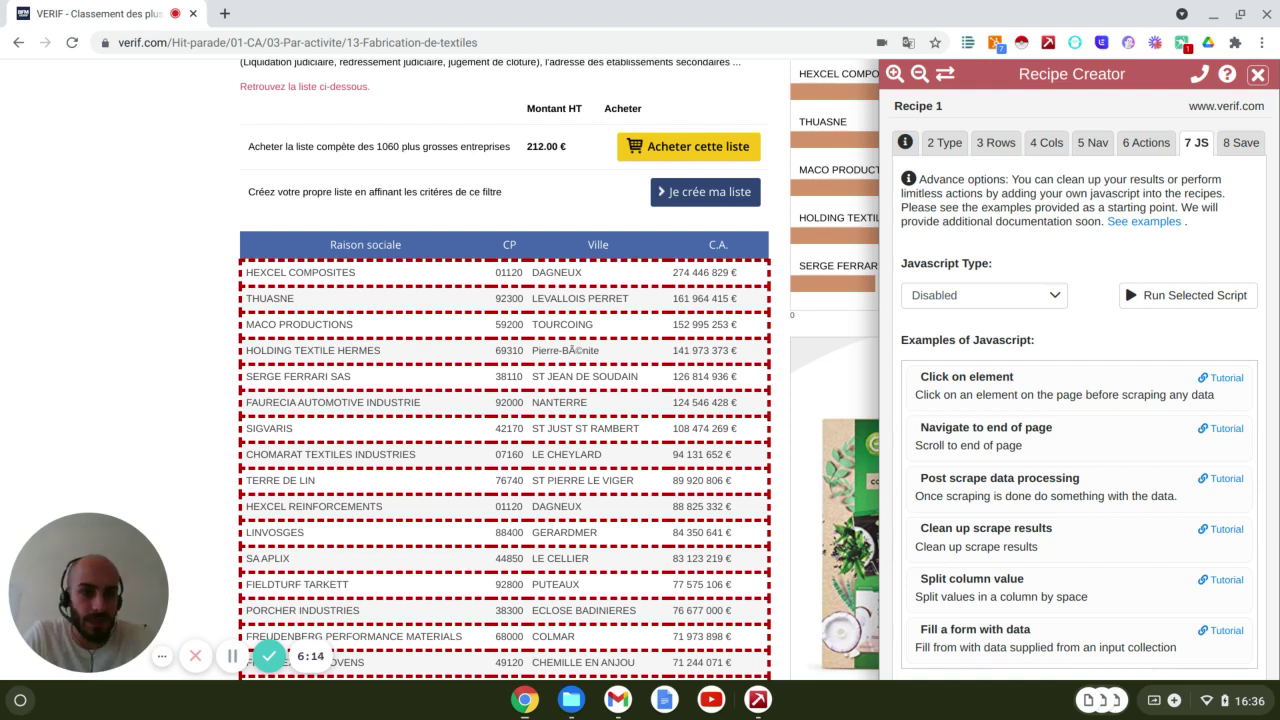
{"action": "left_click", "coordinate": [1247, 156]}
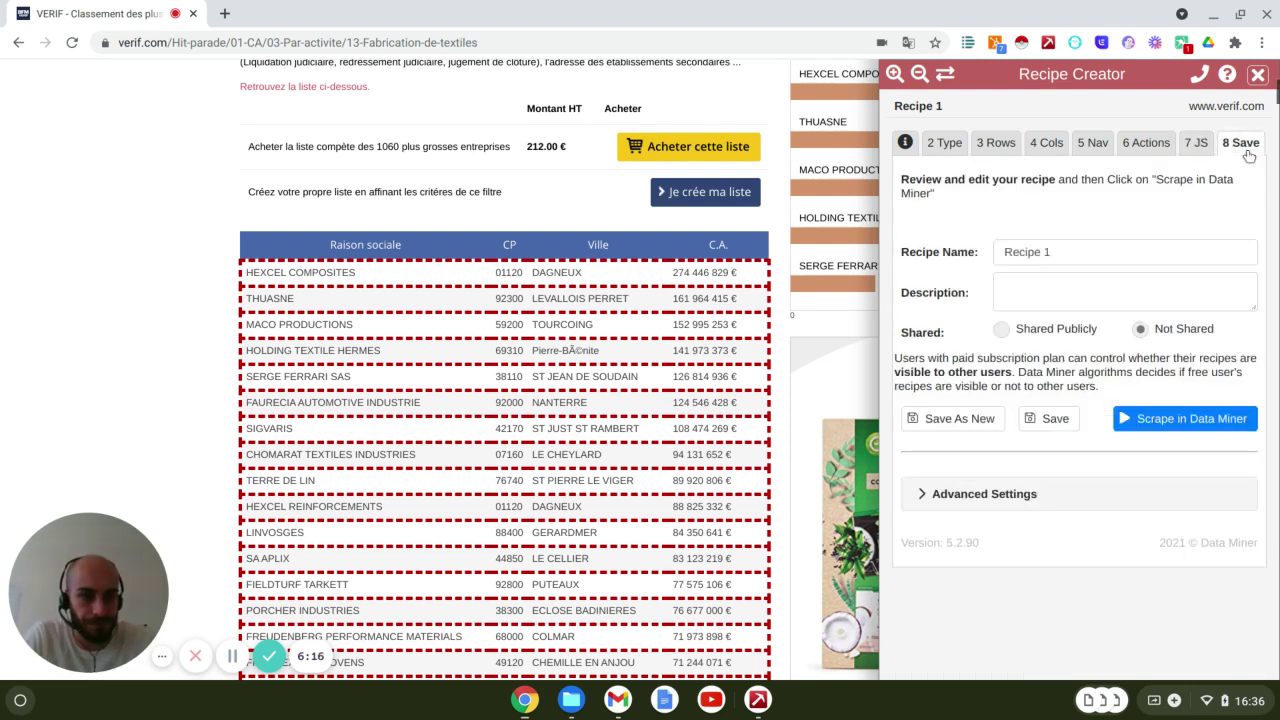
{"action": "left_click", "coordinate": [1081, 255]}
{"action": "key", "text": "BackSpace"}
{"action": "key", "text": "BackSpace"}
{"action": "key", "text": "BackSpace"}
{"action": "key", "text": "BackSpace"}
{"action": "key", "text": "BackSpace"}
{"action": "key", "text": "BackSpace"}
{"action": "key", "text": "BackSpace"}
{"action": "key", "text": "BackSpace"}
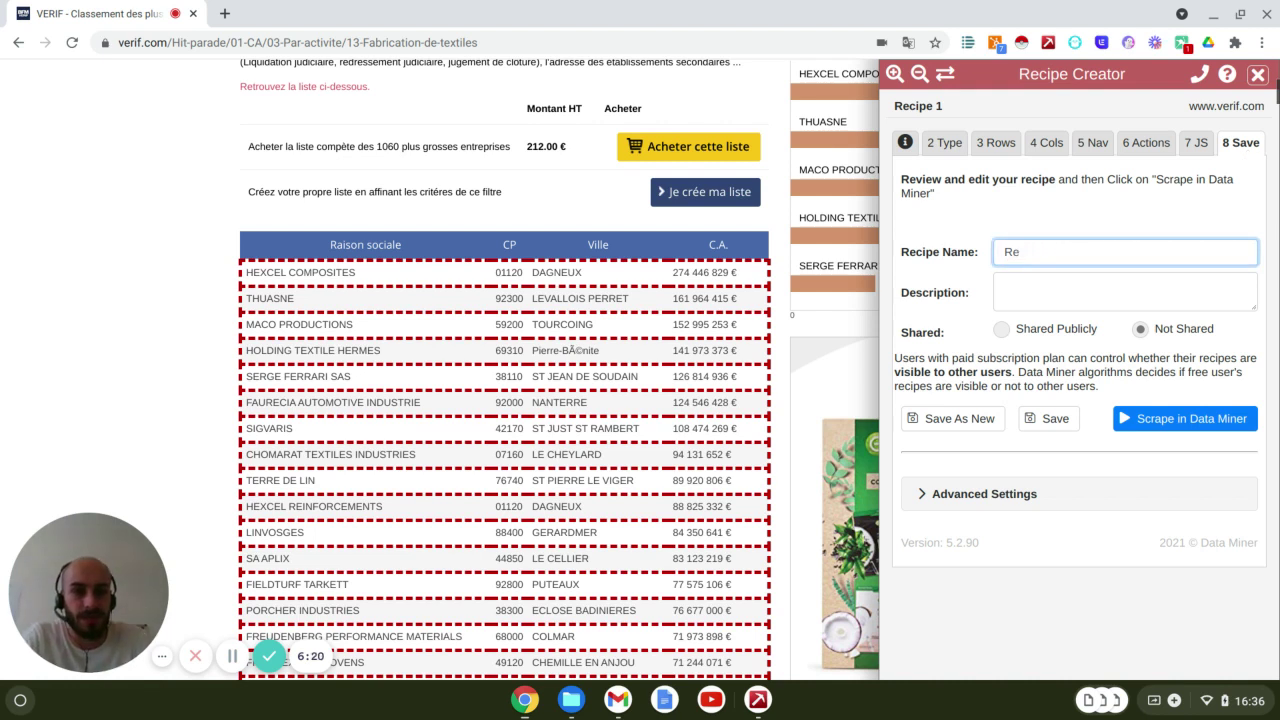
{"action": "type", "text": "test 4"}
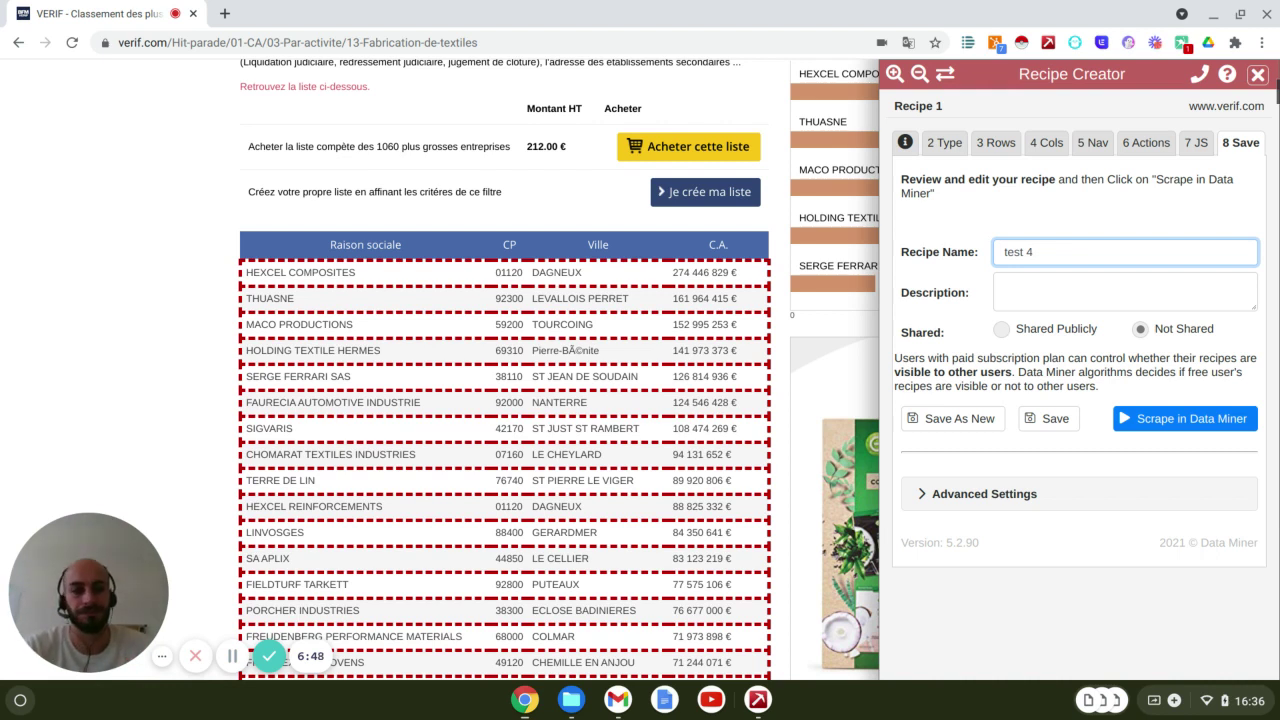
Scrape the page in Data Miner with the test 4 recipe and show its Page Scrape preview.
{"action": "left_click", "coordinate": [1148, 427]}
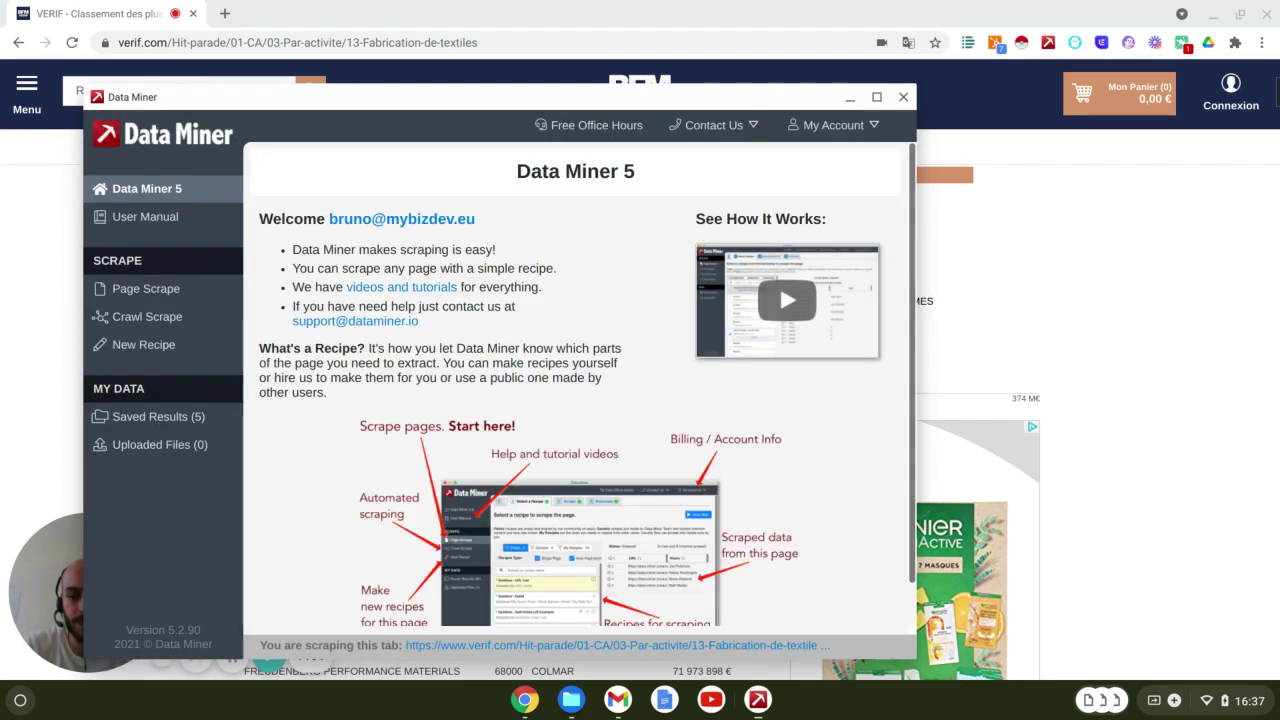
{"action": "left_click", "coordinate": [146, 288]}
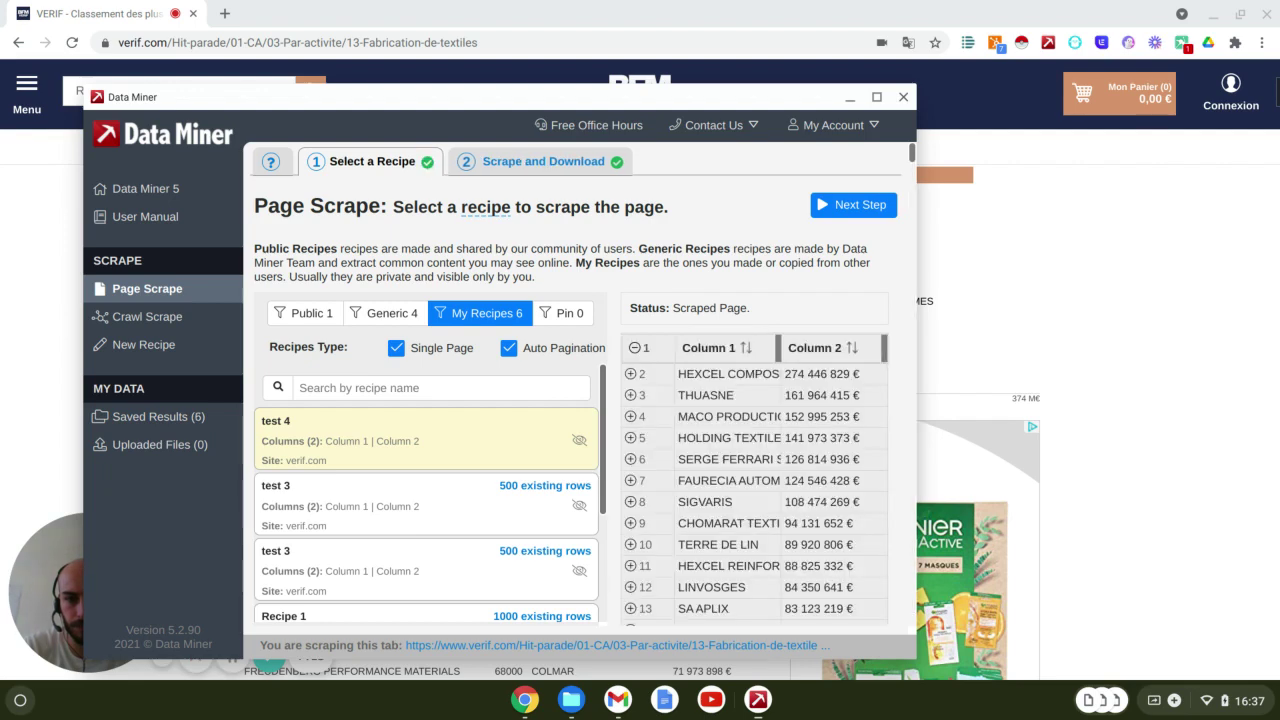
Look over the scraped company and revenue rows in the preview and proceed to the Scrape and Download stage.
{"action": "scroll", "coordinate": [764, 405], "scroll_direction": "down", "scroll_amount": 1}
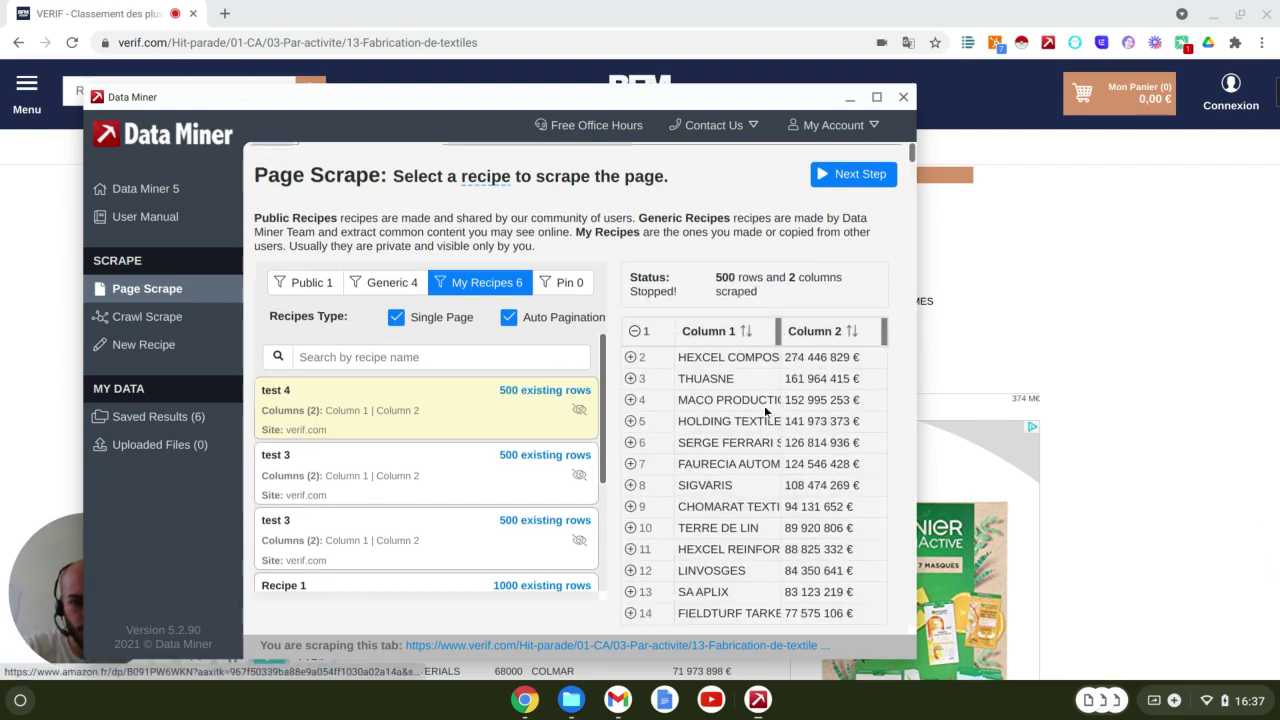
{"action": "scroll", "coordinate": [764, 405], "scroll_direction": "down", "scroll_amount": 6}
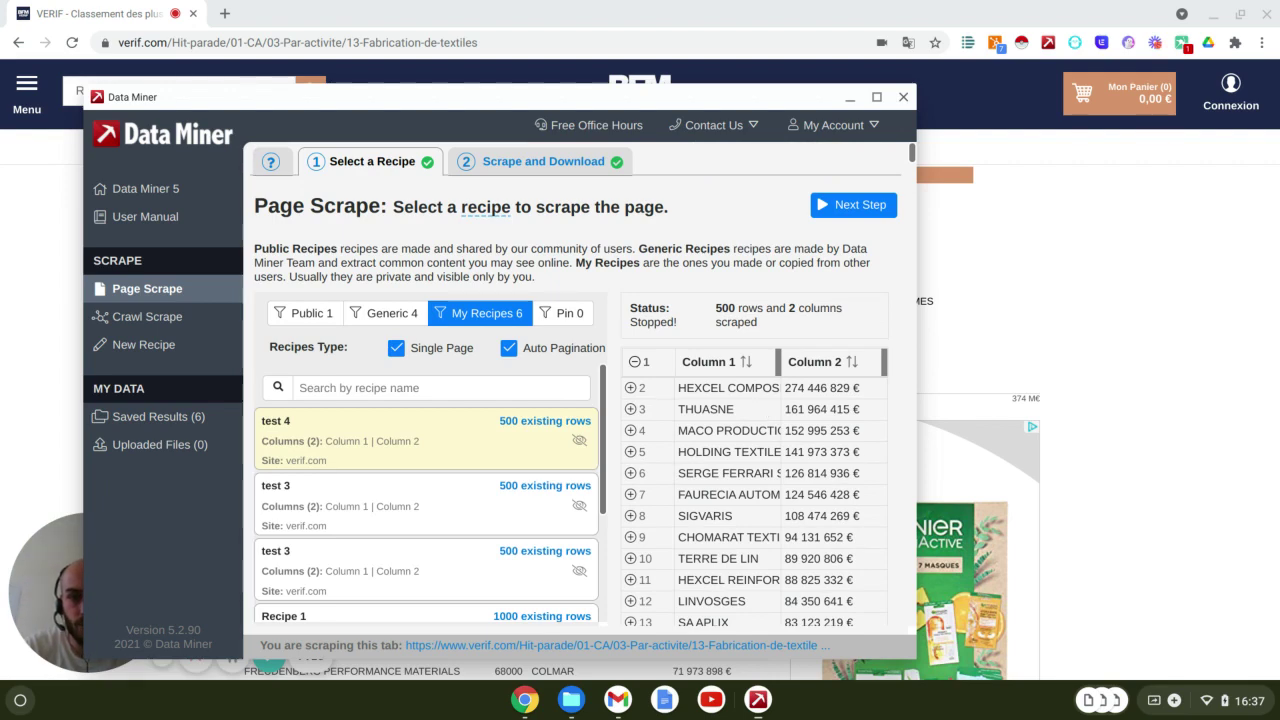
{"action": "left_click", "coordinate": [863, 207]}
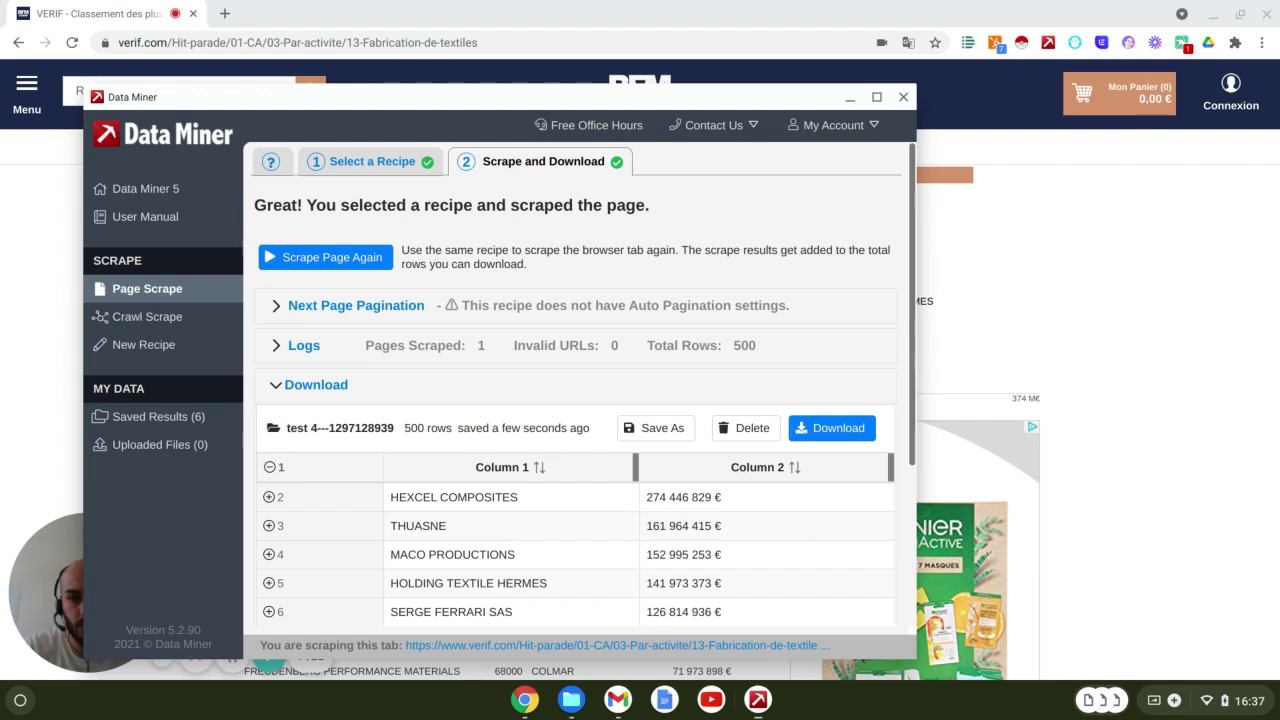
Download the test 4 results as an Excel file and save it as tuto.xlsx in the Téléchargements folder.
{"action": "left_click", "coordinate": [840, 434]}
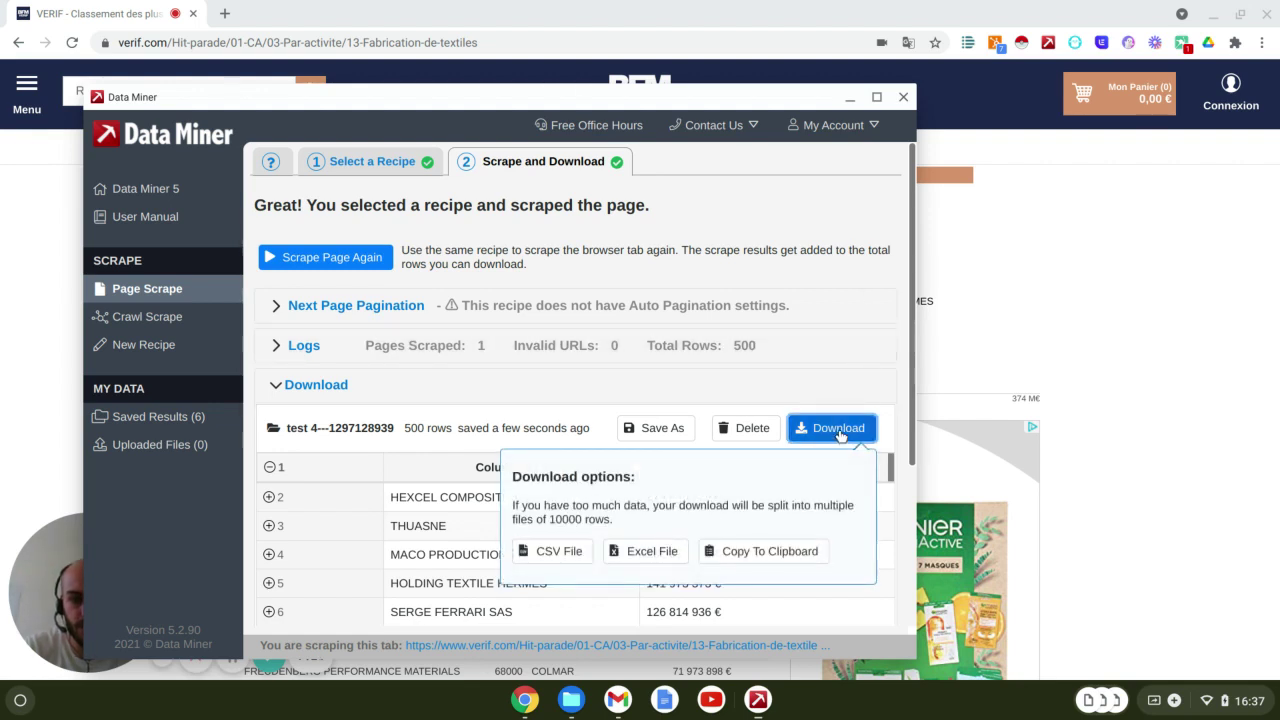
{"action": "left_click", "coordinate": [645, 556]}
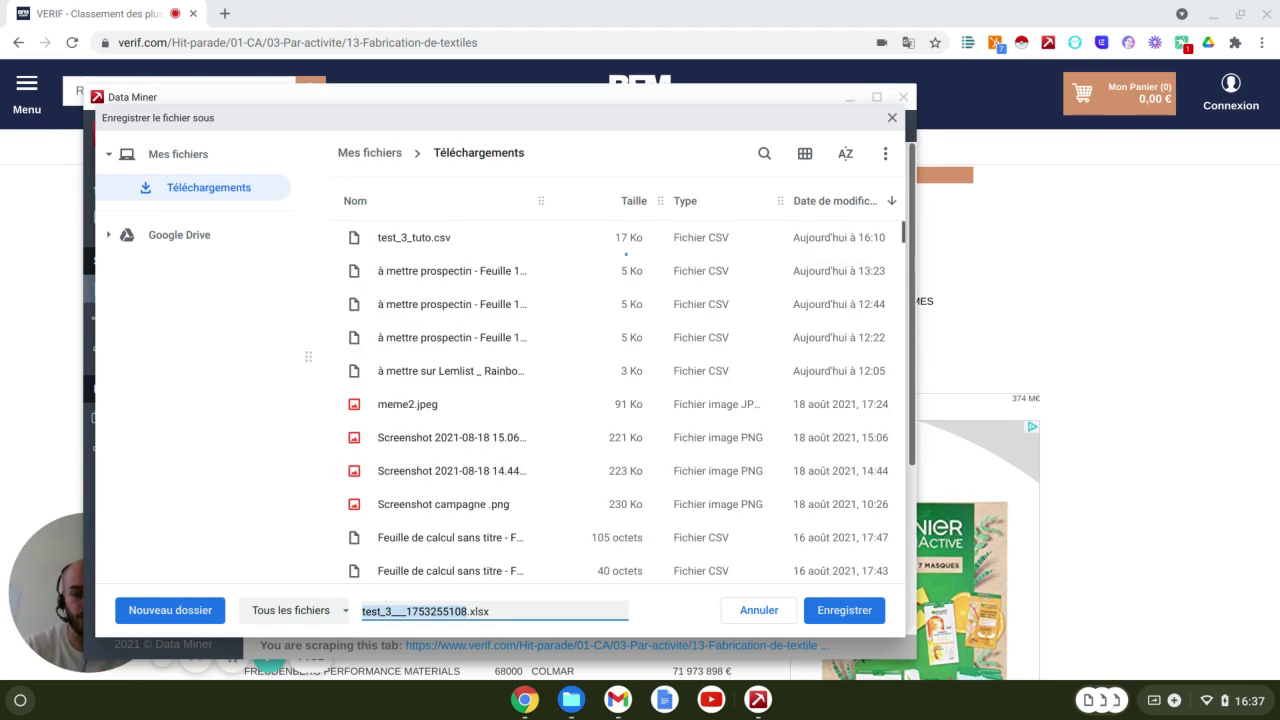
{"action": "key", "text": "BackSpace"}
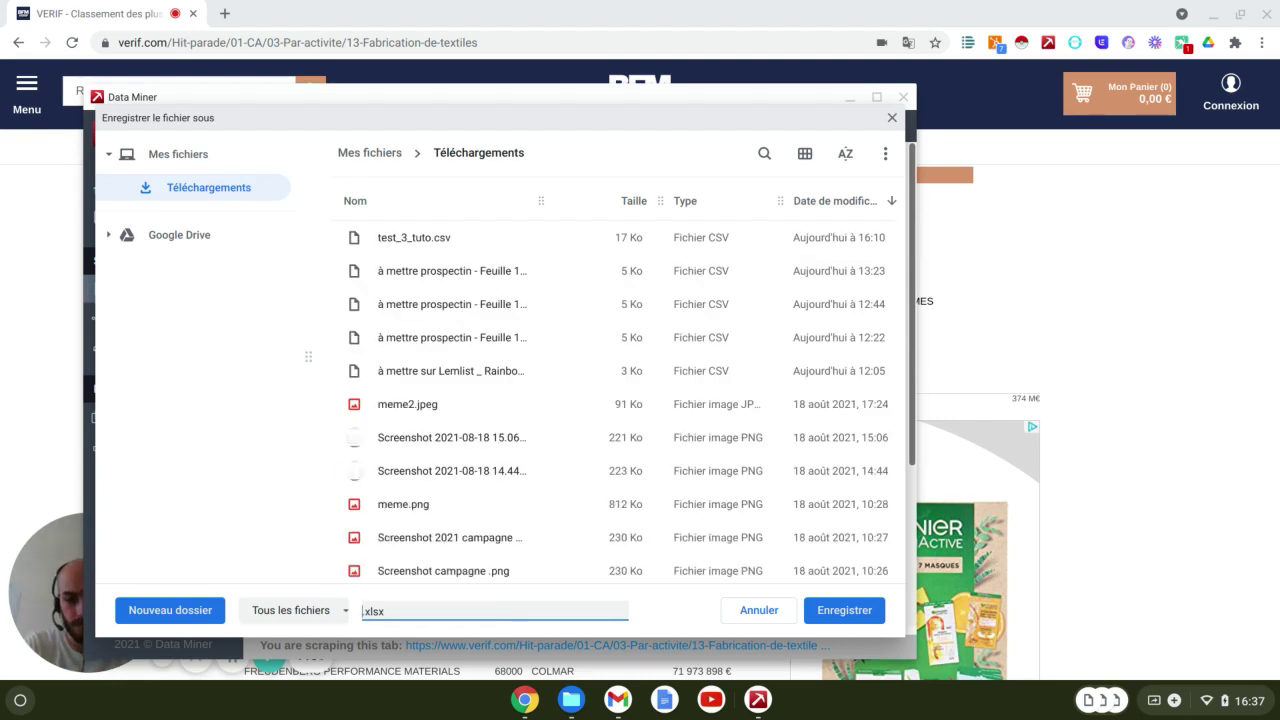
{"action": "type", "text": "tuto"}
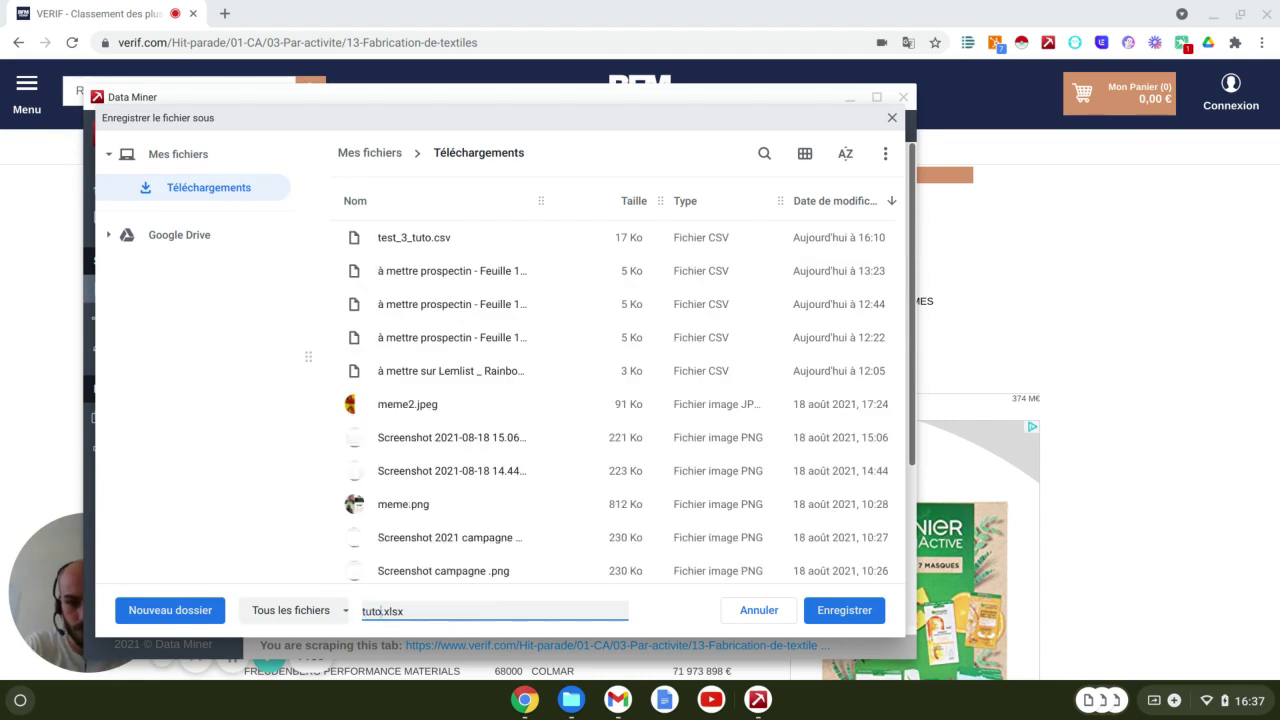
{"action": "left_click", "coordinate": [860, 622]}
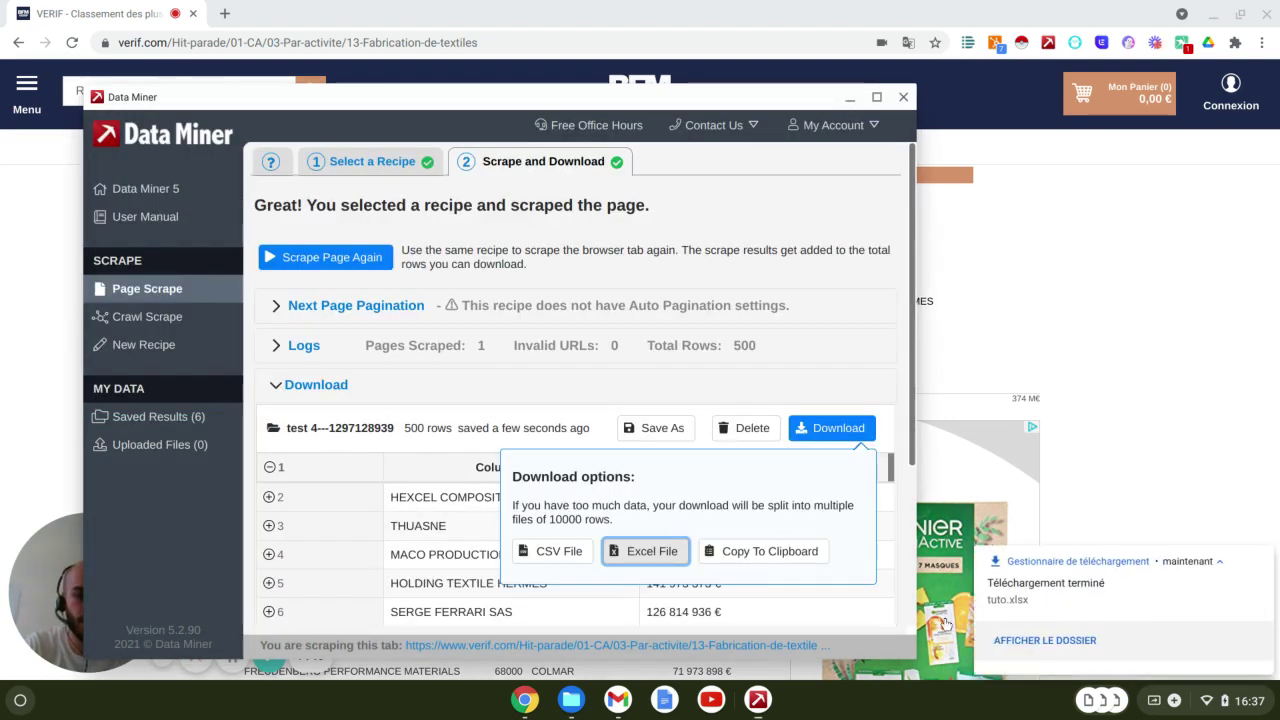